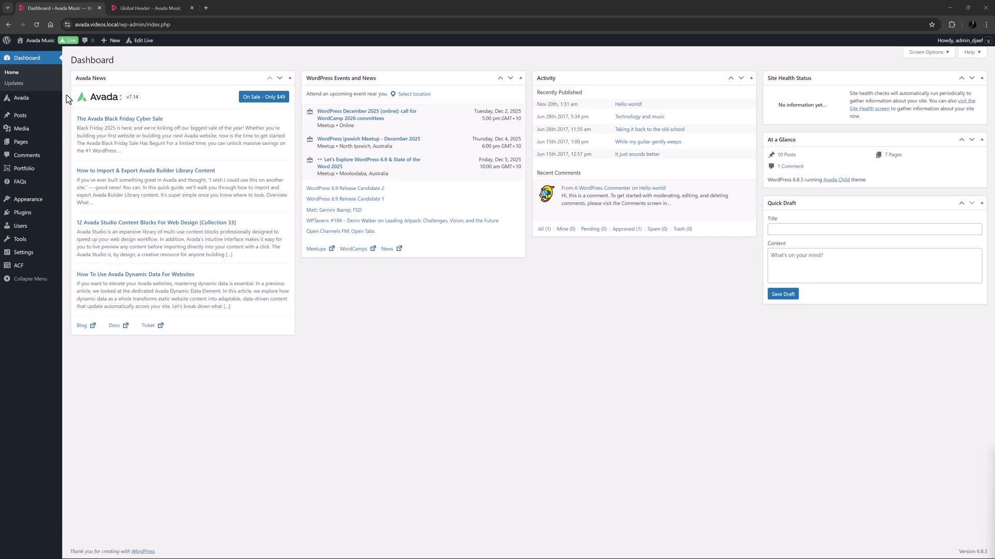
Add a new ACF options page titled 'Live Appearances' with slug live-appearances
mouse_move(19, 101)
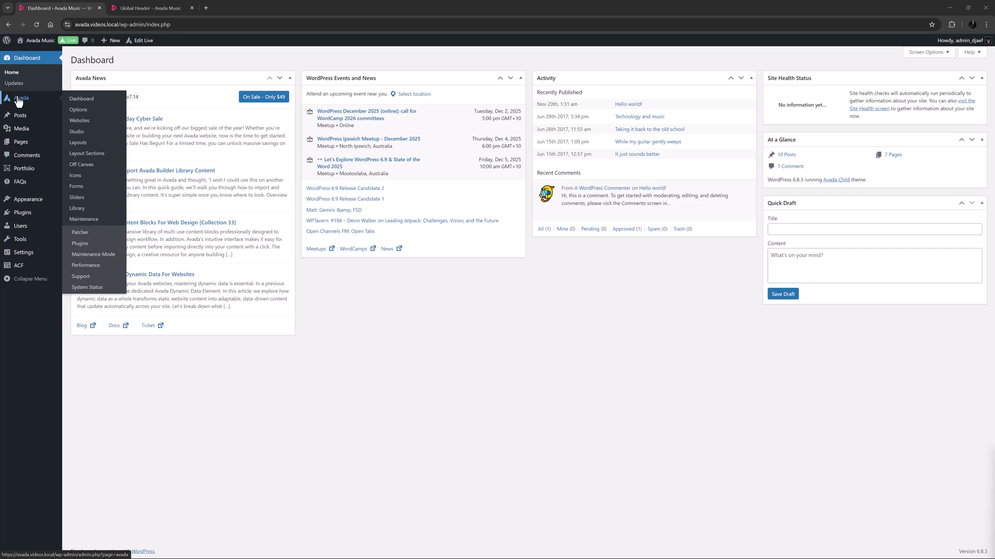
mouse_move(15, 263)
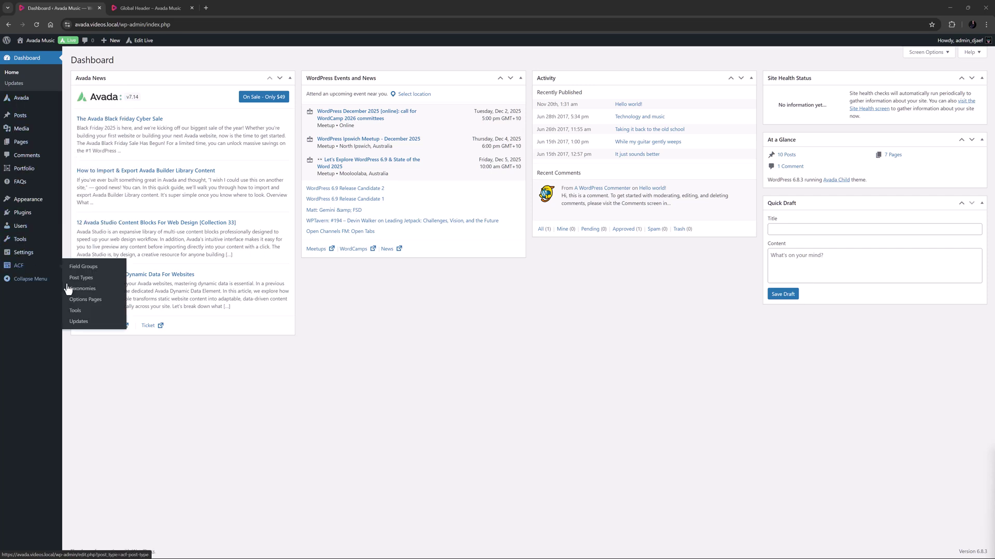
left_click(83, 298)
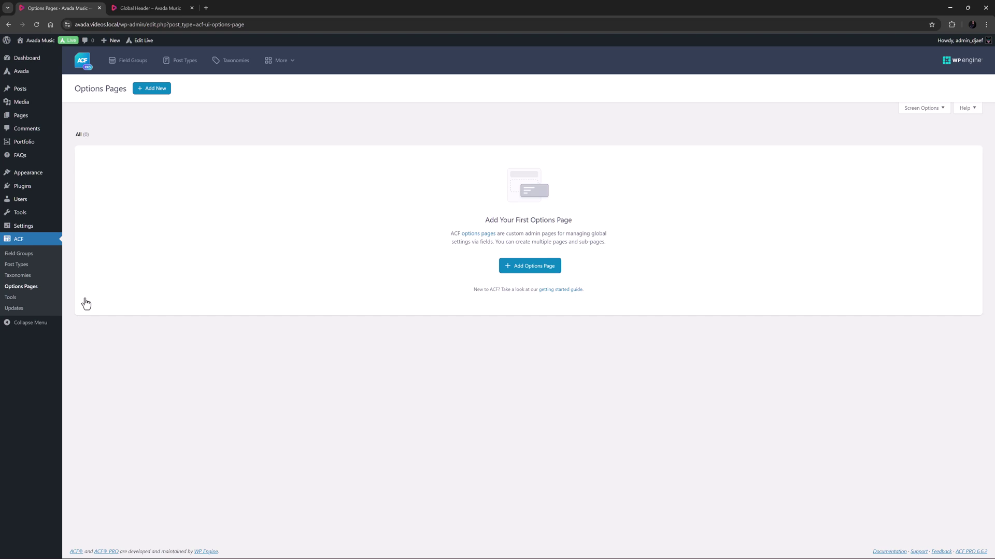
left_click(533, 267)
left_click(123, 161)
type("Live Appearances")
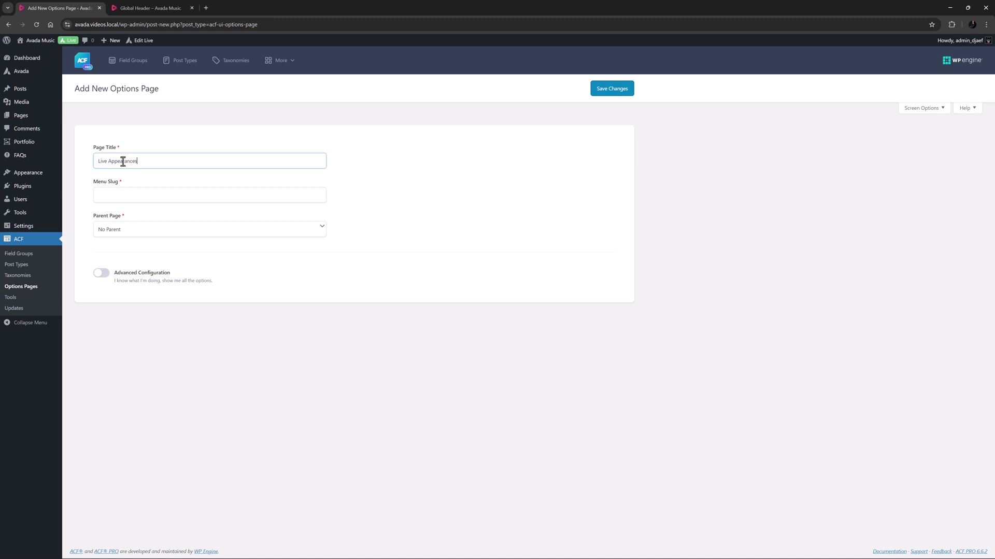
key("Tab")
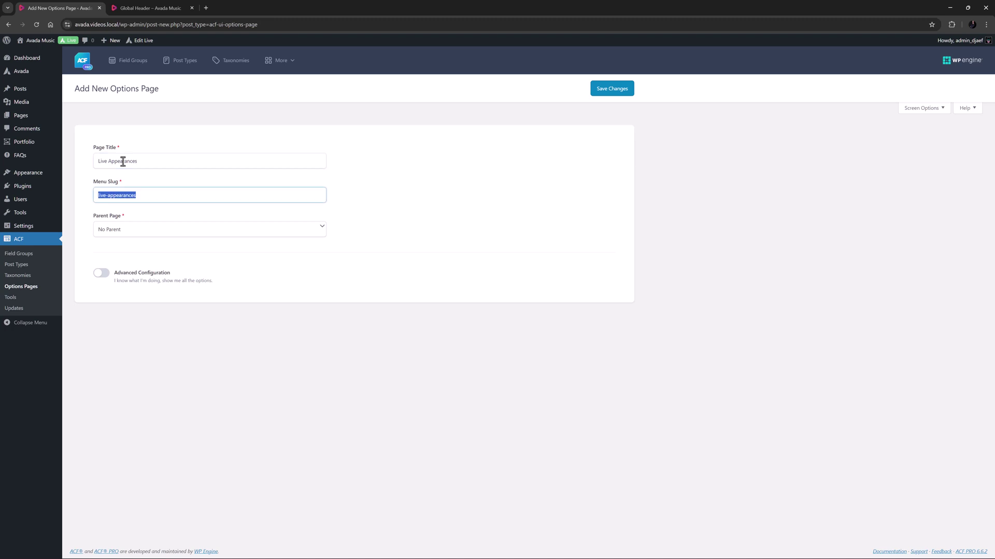
left_click(141, 194)
Under Advanced Configuration, give it a calendar menu icon and menu position 6, then save
left_click(104, 271)
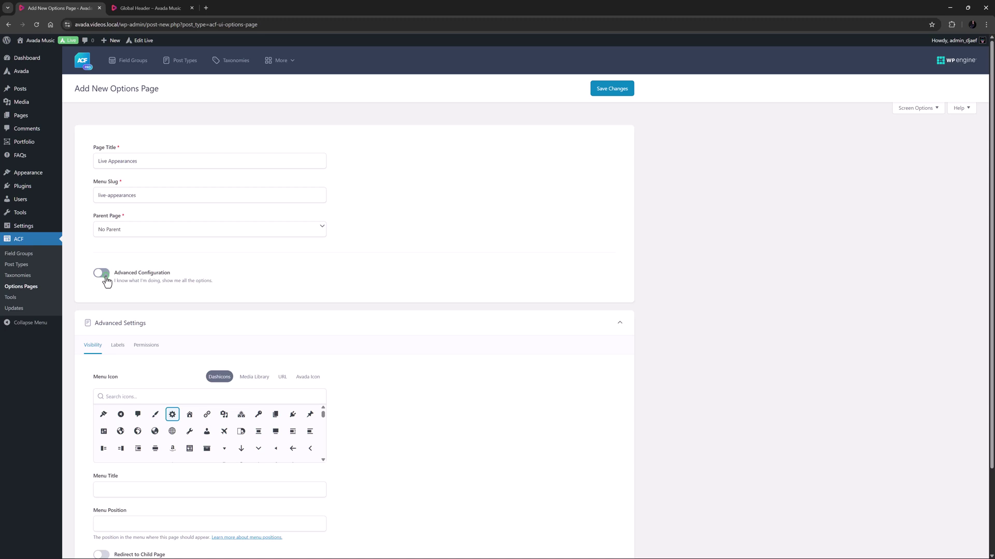
scroll(331, 349, "down", 2)
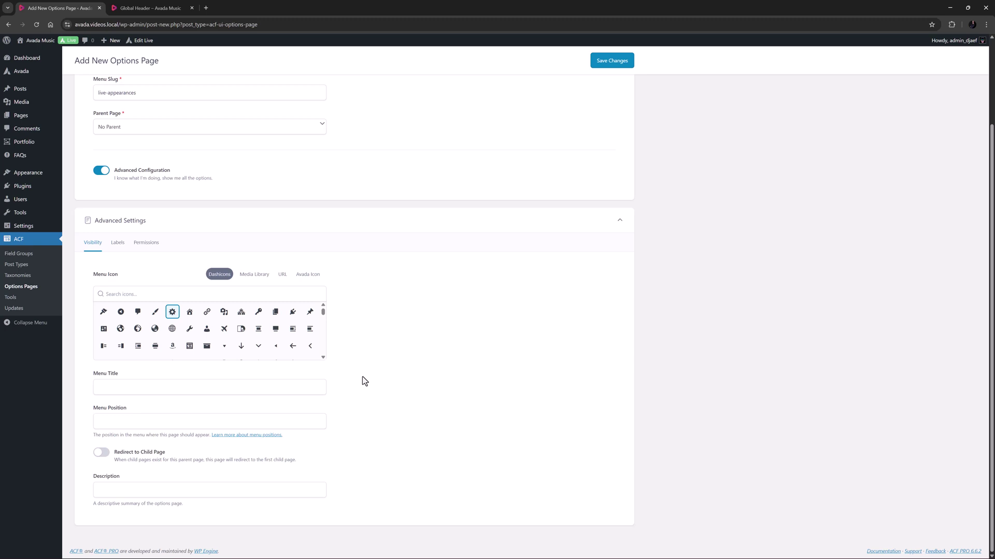
scroll(240, 322, "down", 3)
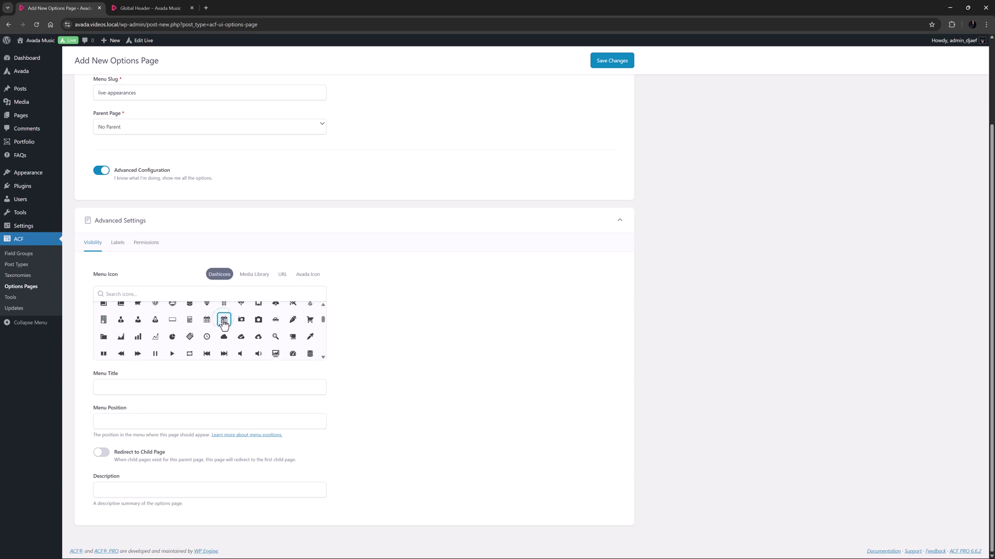
left_click(223, 321)
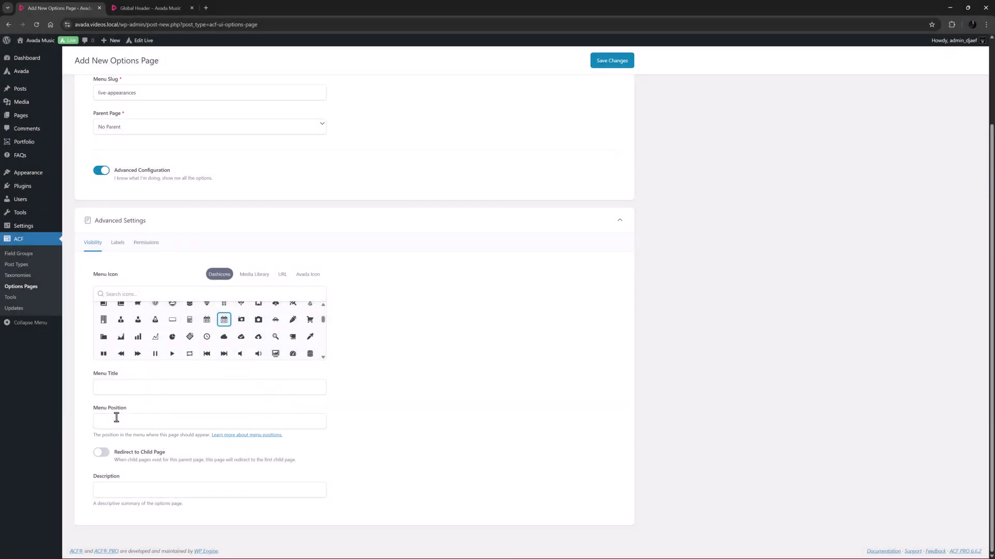
left_click(117, 418)
type("6")
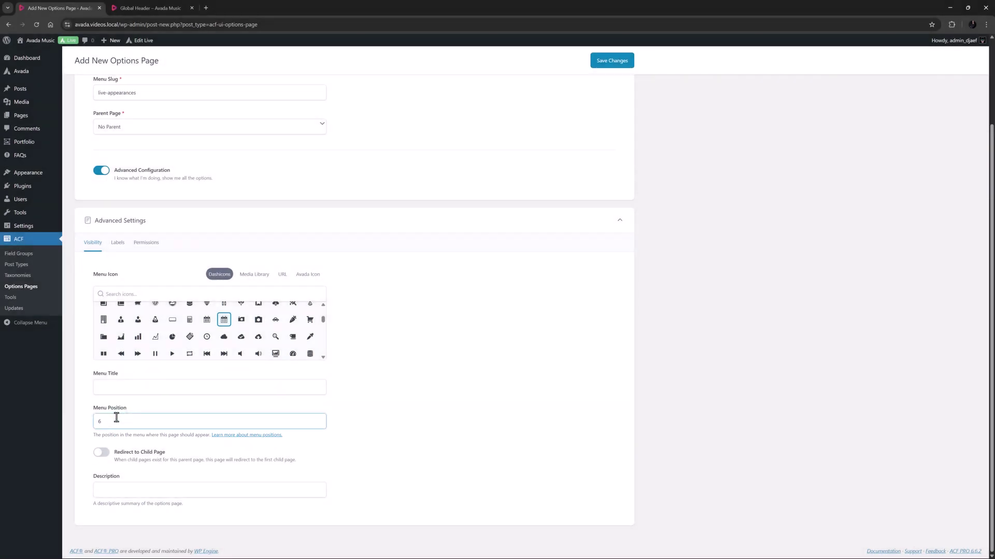
key("Tab")
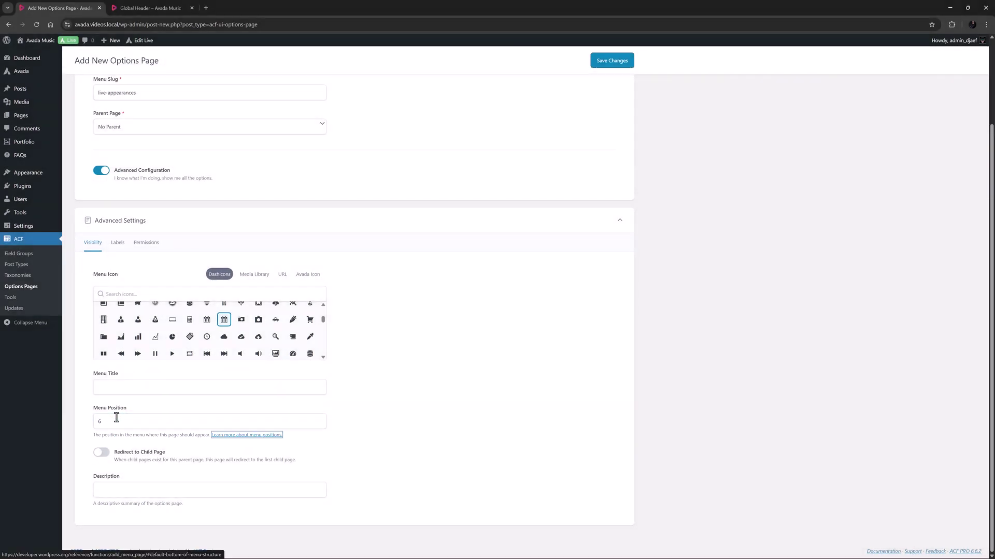
left_click(145, 245)
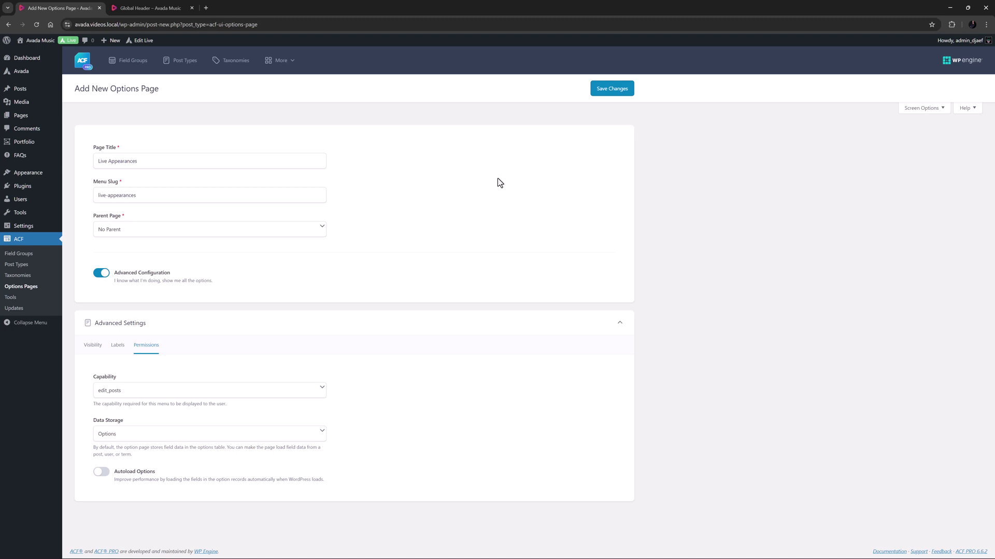
left_click(601, 89)
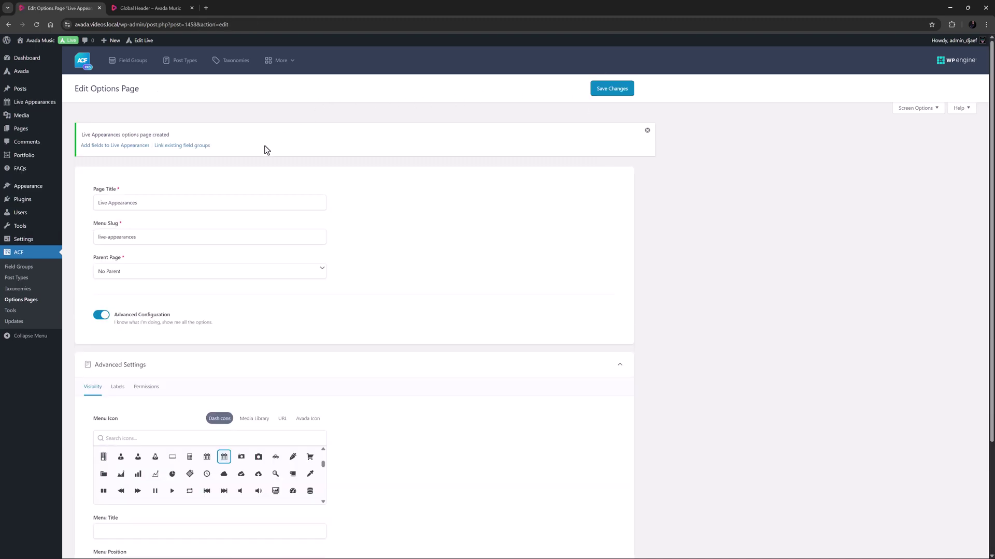
Create a new ACF field group titled 'Live Appearances'
left_click(21, 268)
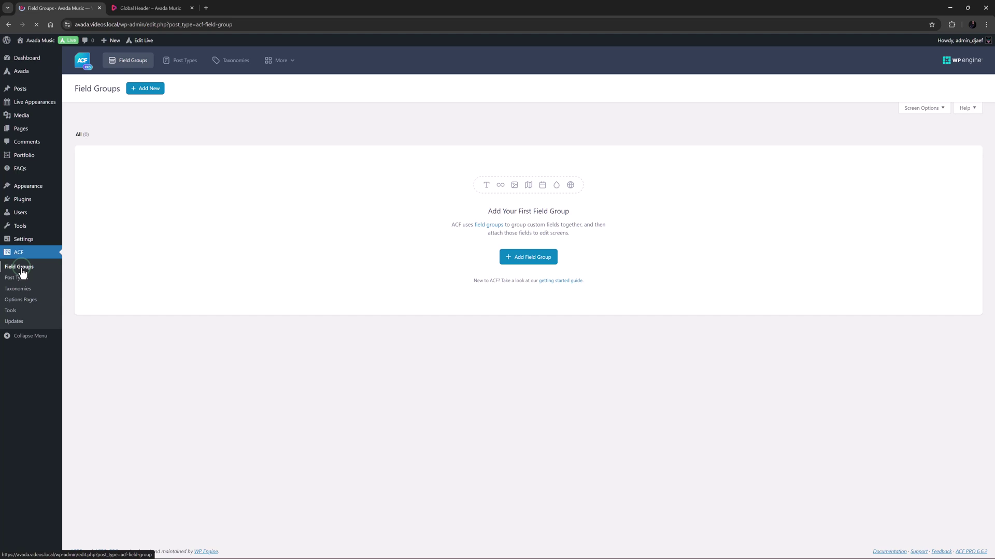
left_click(532, 257)
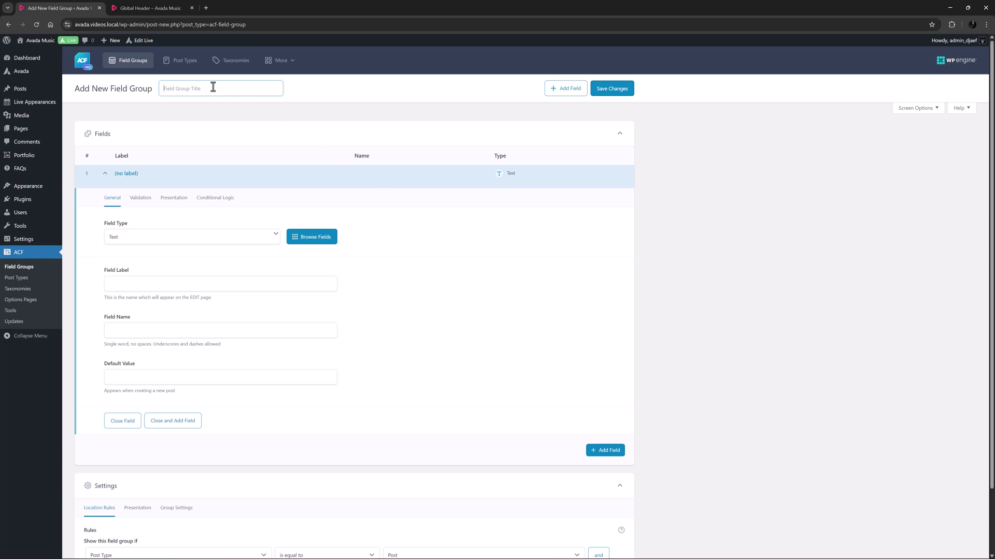
type("Live Appearances")
key("Tab")
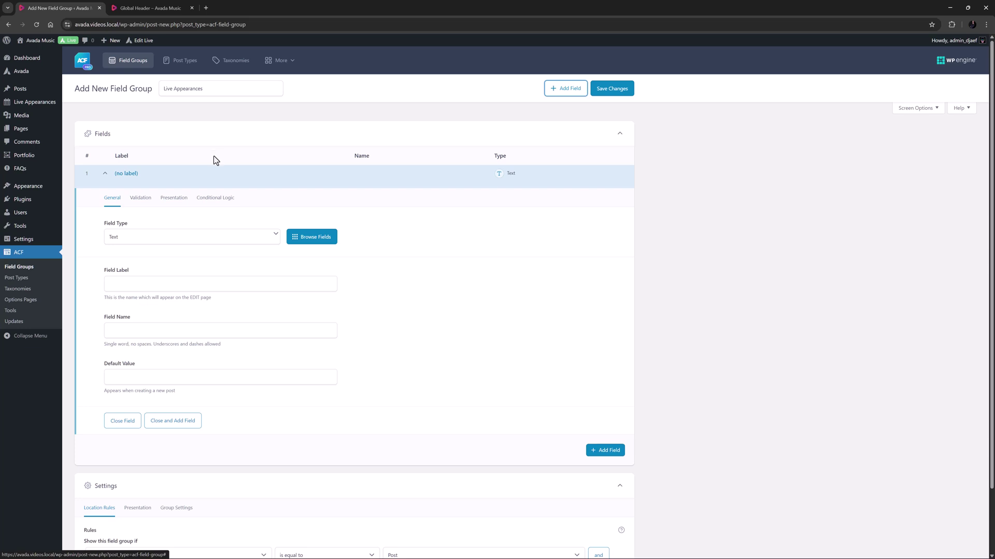
Make its first field a Repeater labelled 'Locations' with name locations
left_click(165, 240)
type("rep")
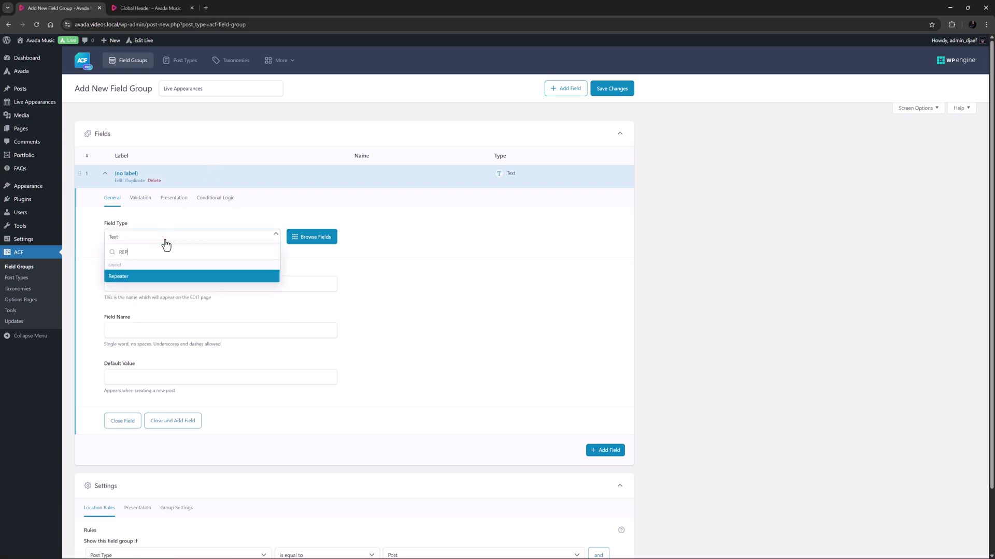
left_click(118, 281)
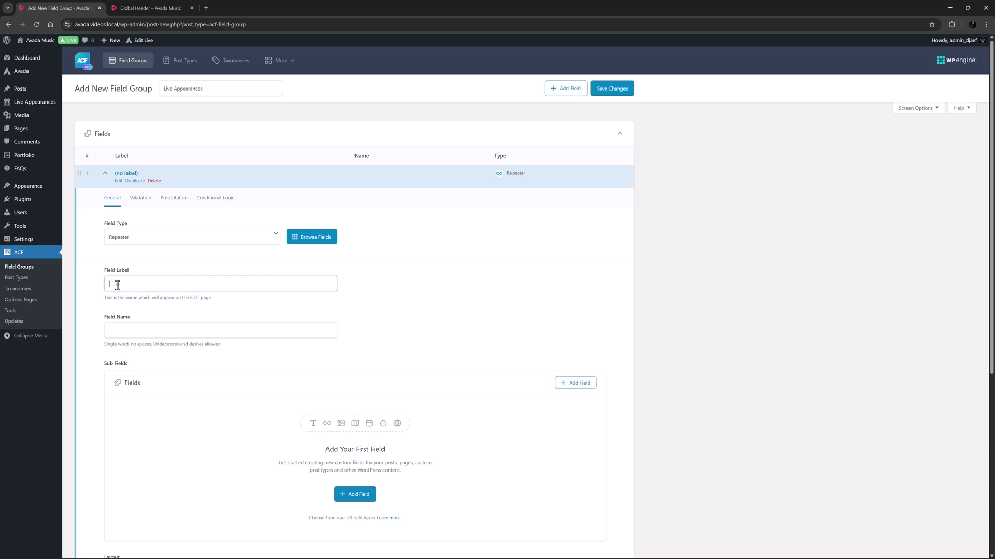
left_click(118, 284)
type("Locations")
key("Tab")
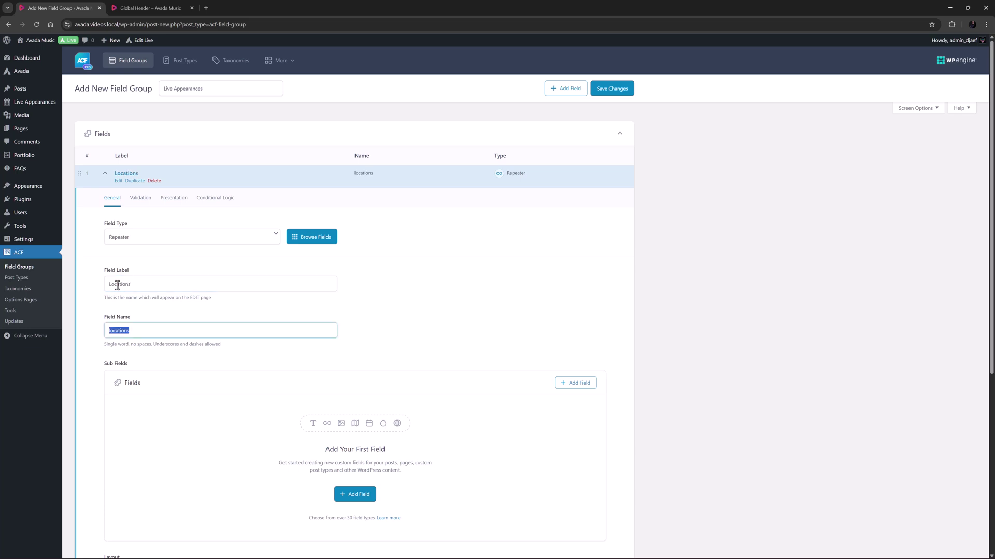
left_click(97, 299)
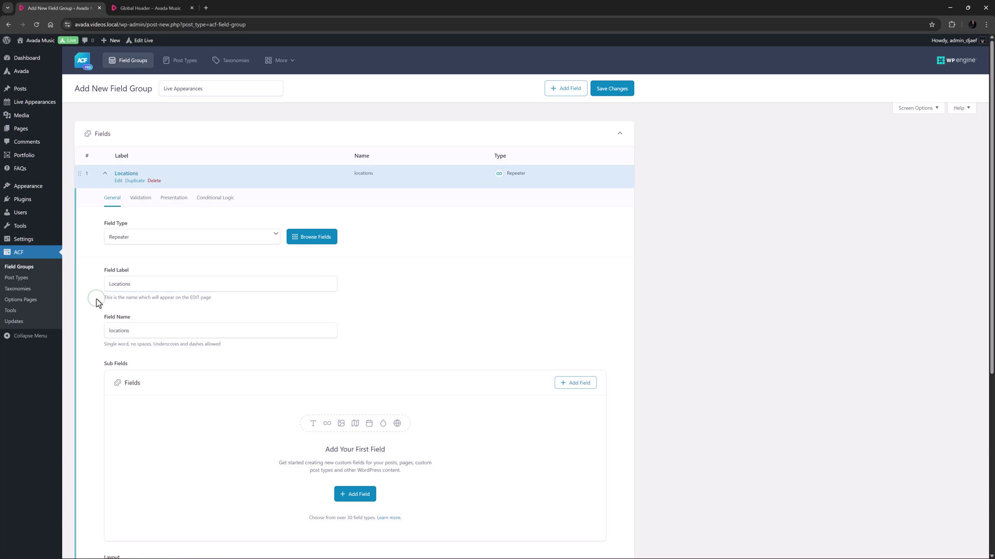
Add a 'Location Details' sub-field to the Locations repeater
left_click(354, 494)
left_click(150, 300)
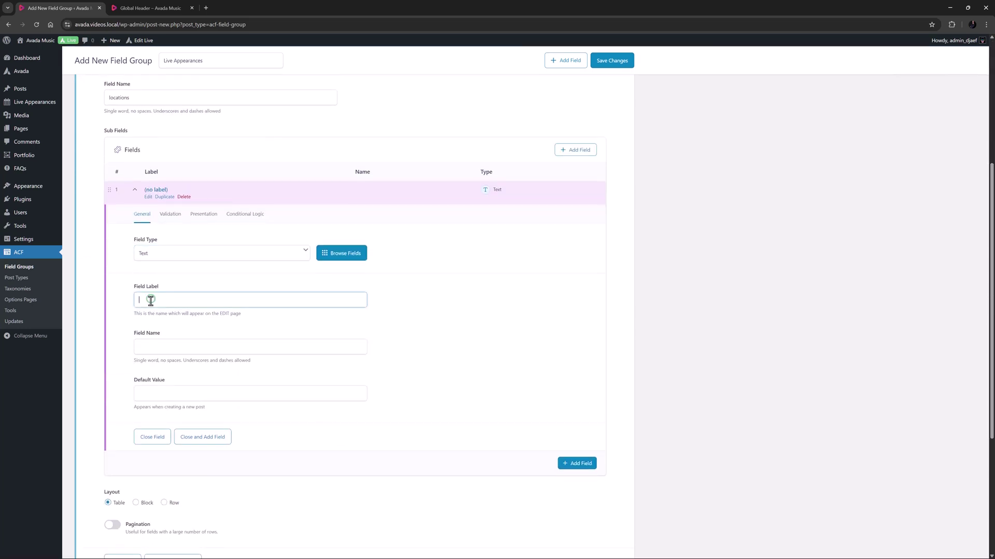
type("Location Details")
key("Tab")
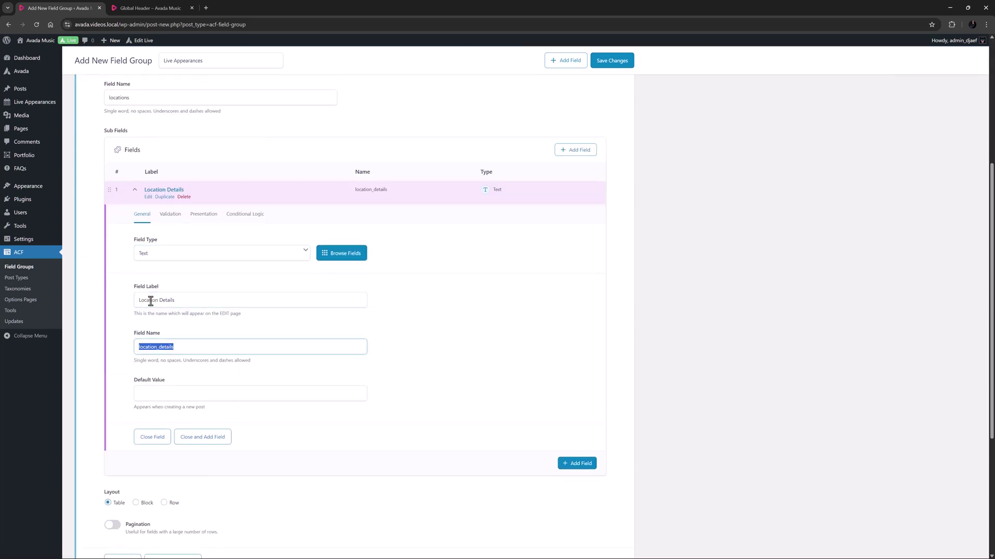
scroll(187, 295, "up", 5)
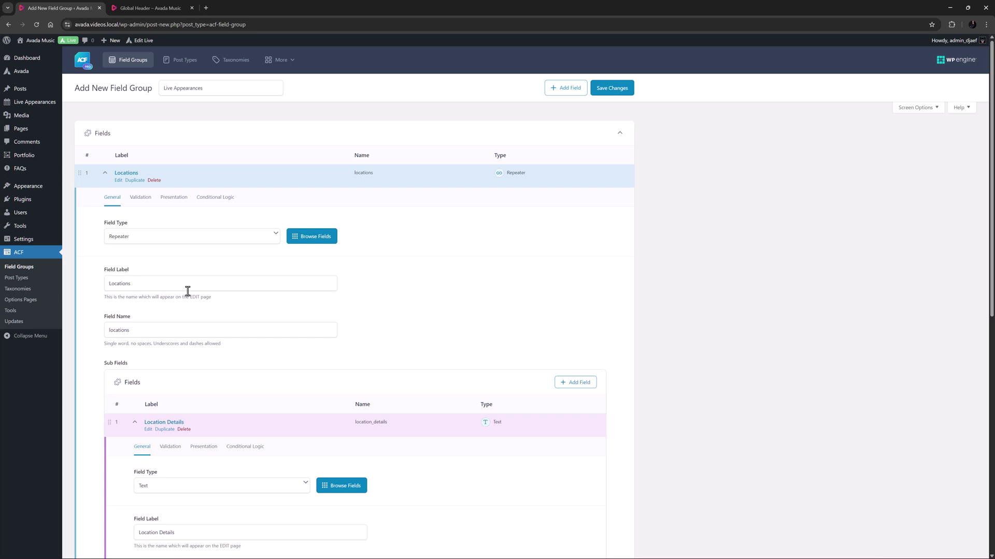
Add a second field as a Radio Button labelled 'Turn Banner ON / OFF'
left_click(550, 91)
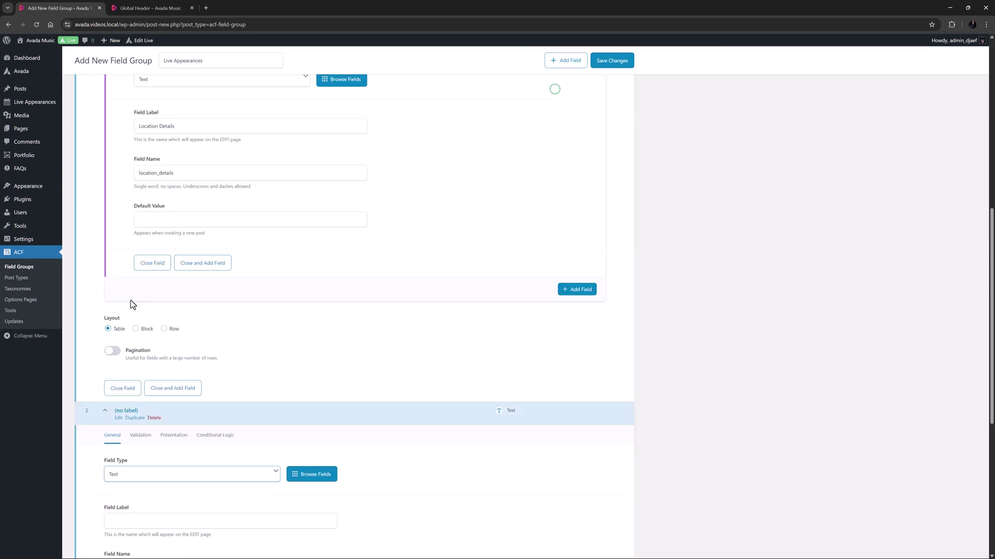
left_click(133, 345)
type("RADI")
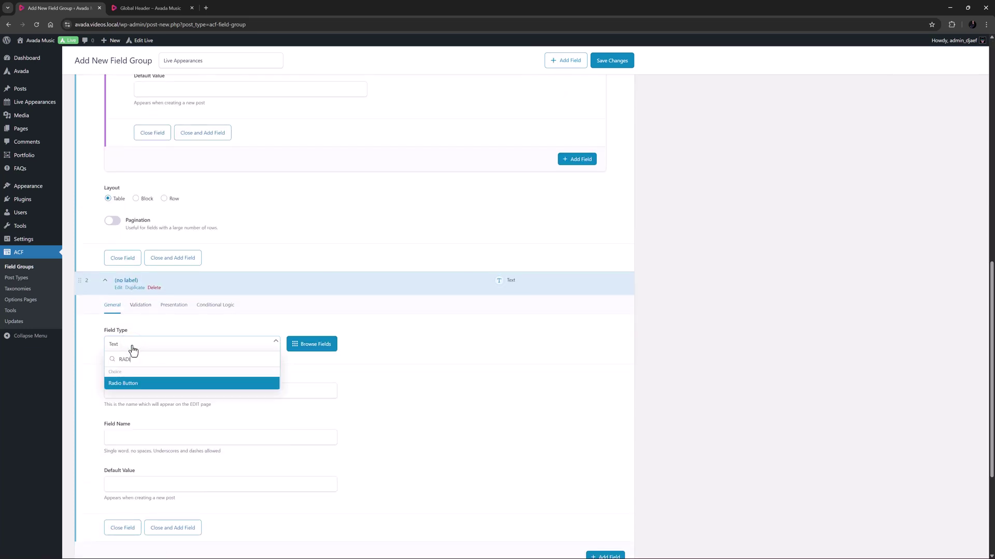
left_click(130, 384)
left_click(130, 391)
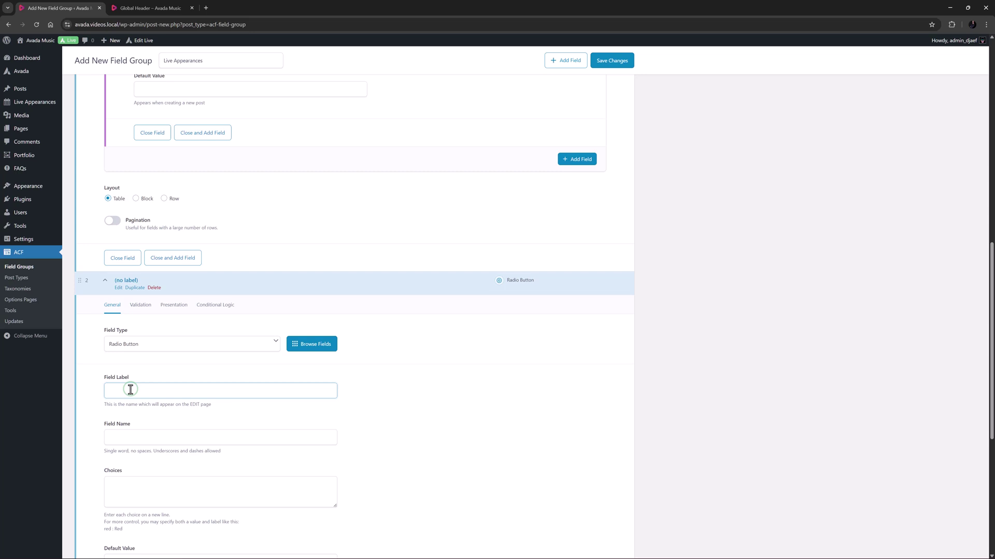
type("Turn Banner ON / OFF")
key("Tab")
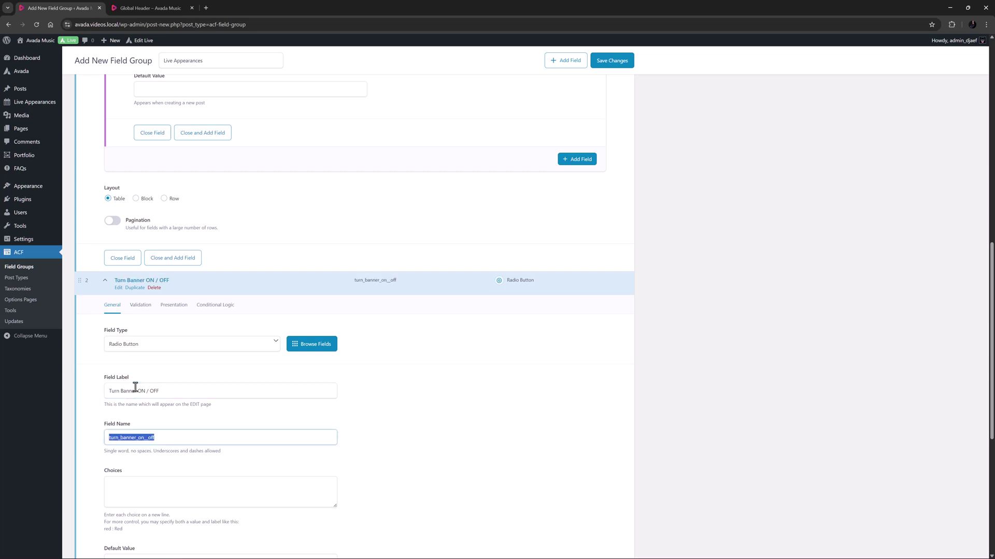
Give the radio field choices on and off, with default value off
scroll(134, 388, "down", 3)
left_click(109, 330)
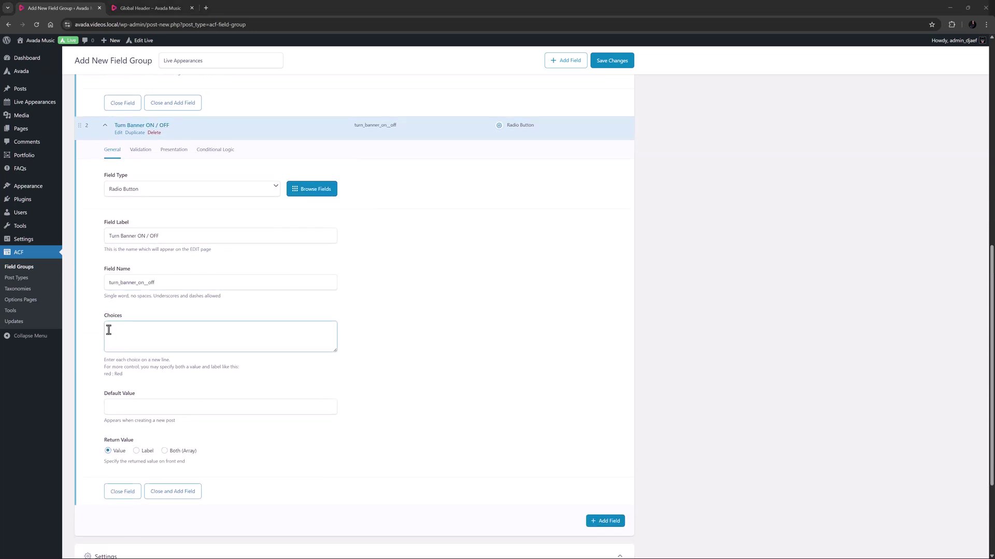
type("on")
key("Return")
type("off")
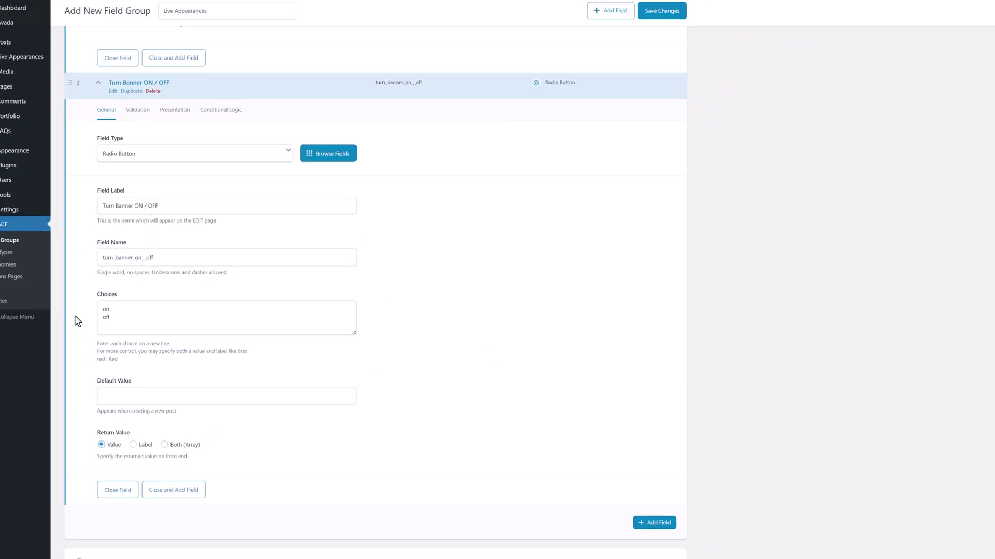
left_click(111, 394)
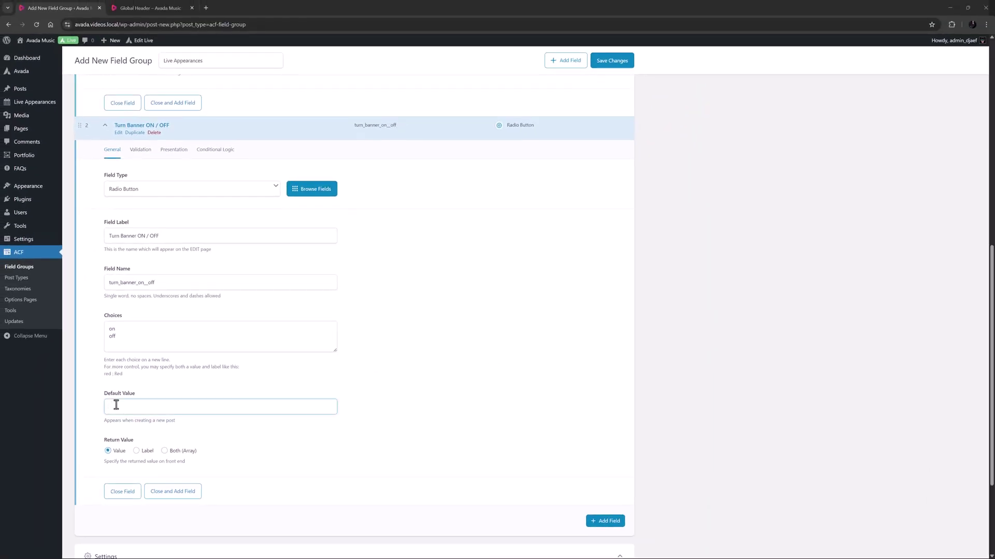
type("off")
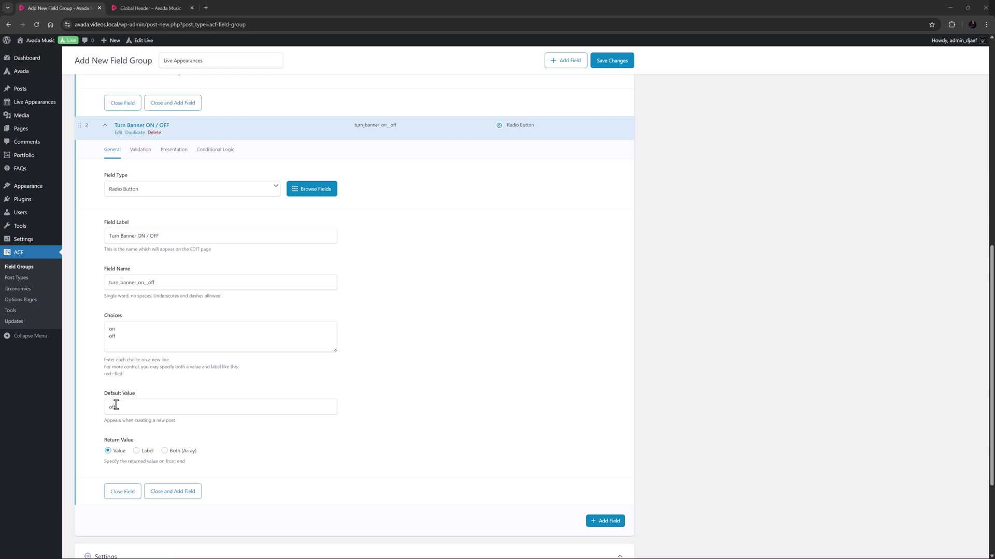
Set the location rule to Options Page equals Live Appearances and save the group
scroll(116, 405, "down", 3)
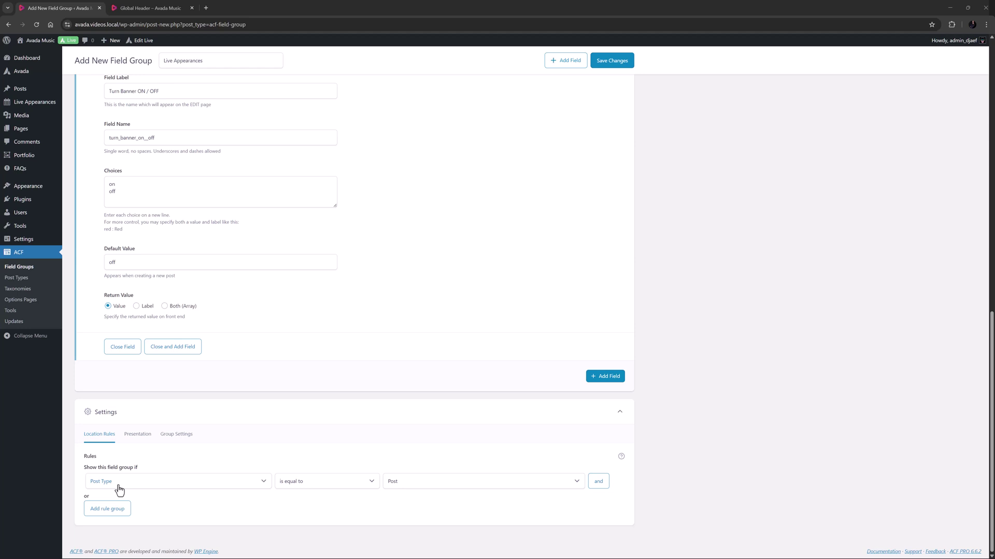
left_click(120, 486)
scroll(129, 456, "down", 4)
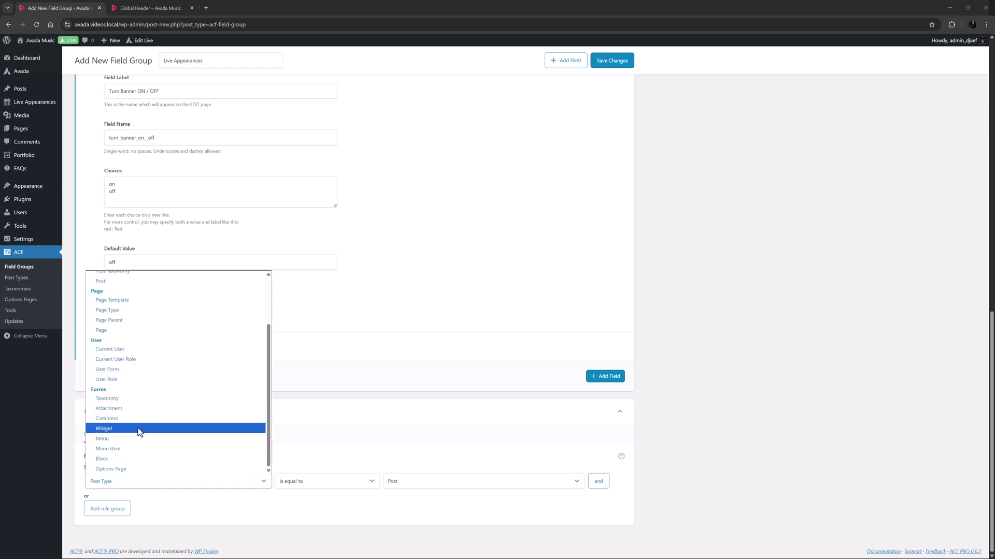
left_click(111, 465)
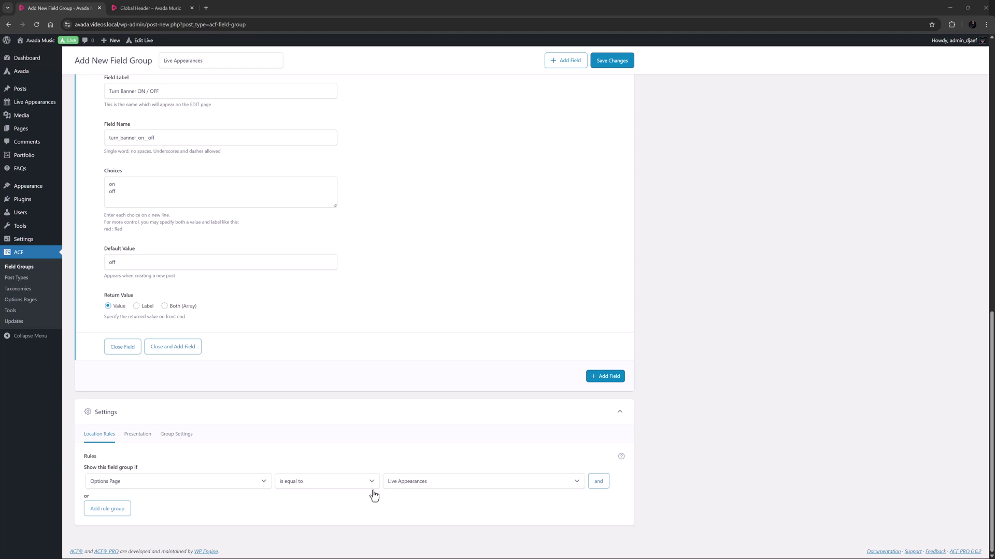
left_click(603, 63)
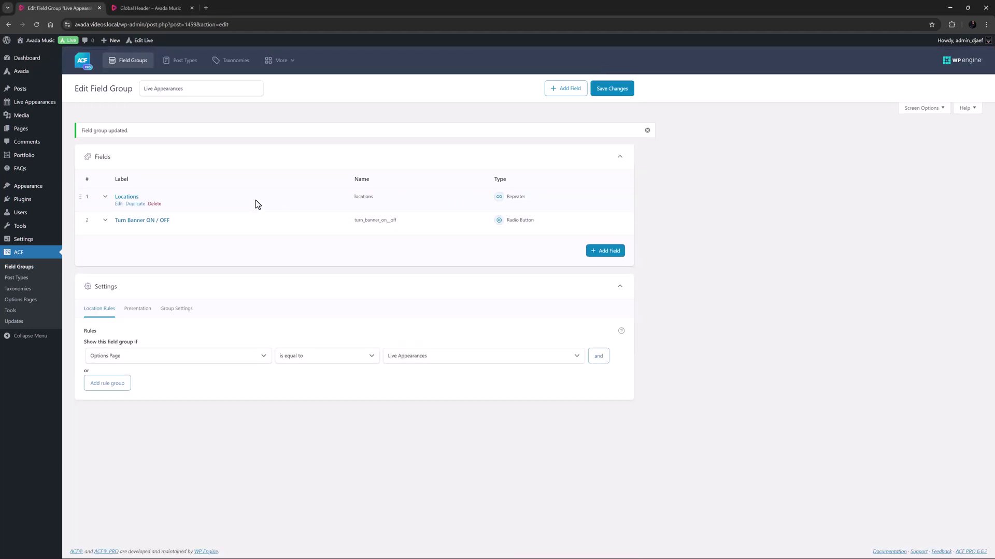
In the Global Header, go to the red banner container's Extras tab for Conditional Rendering
left_click(139, 7)
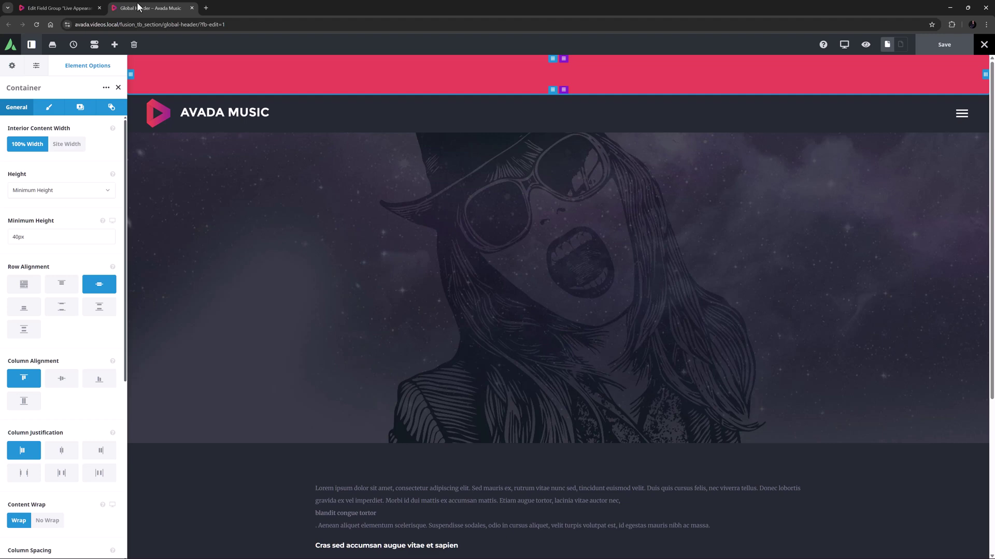
left_click(49, 107)
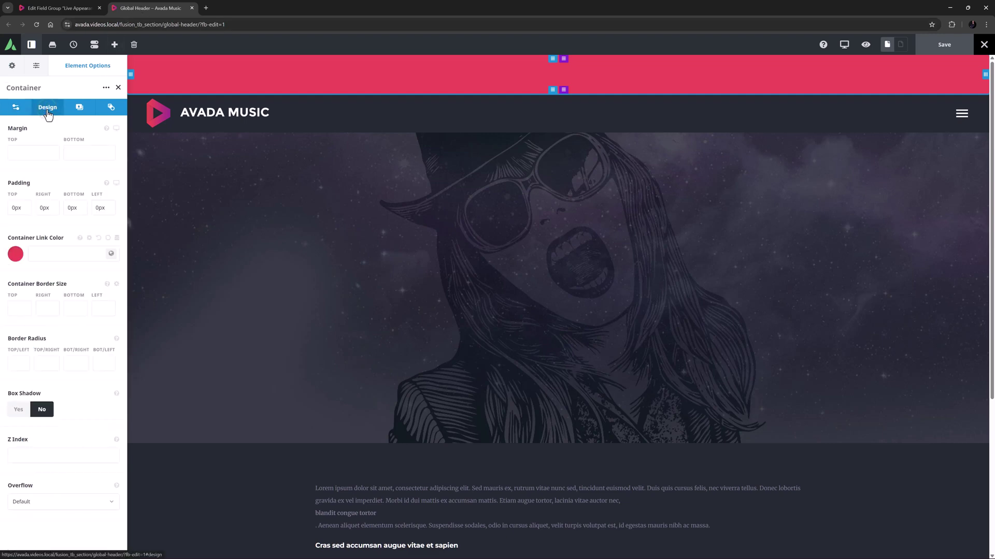
left_click(77, 108)
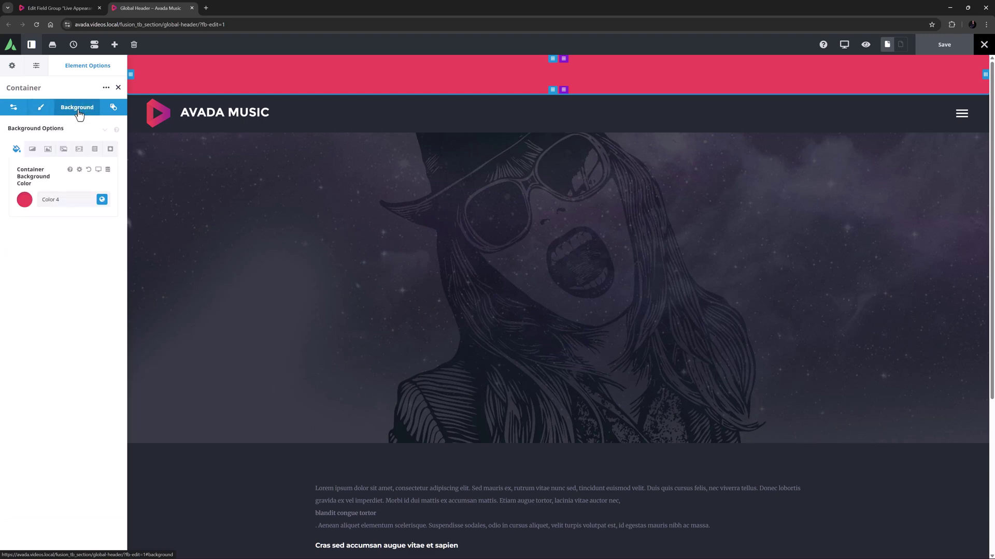
left_click(113, 107)
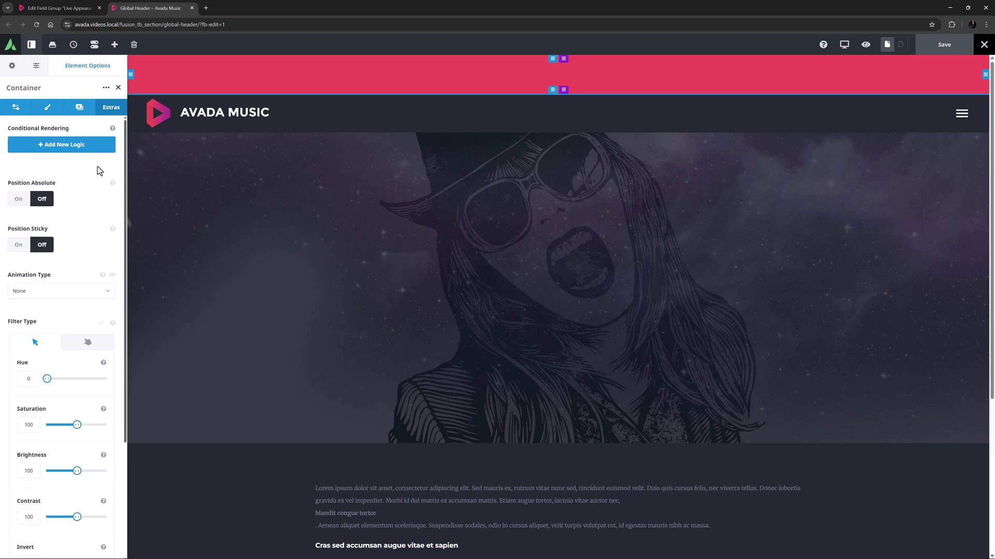
Add an ACF Field rendering rule: awb_acfop_turn_banner_on_off Equal To 'on'
left_click(75, 147)
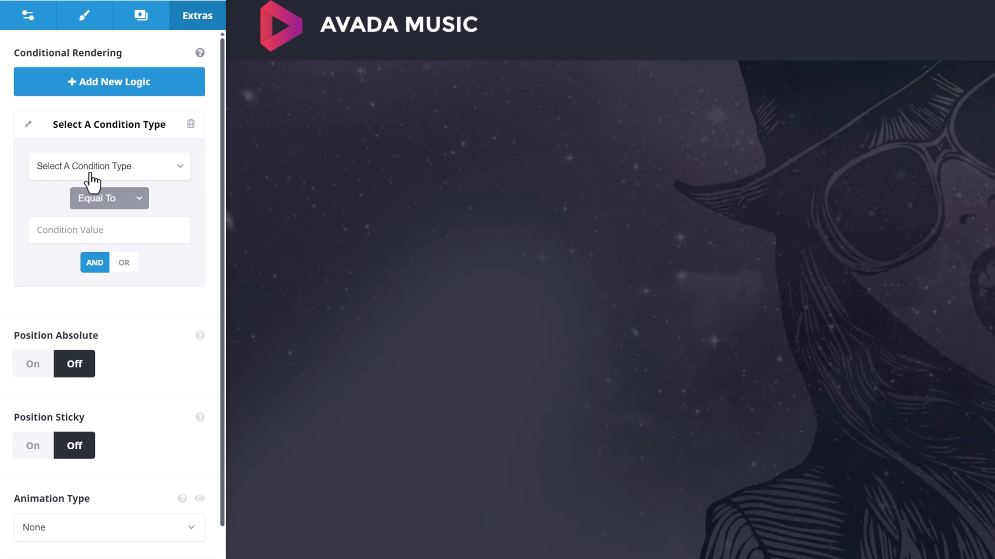
left_click(92, 181)
scroll(104, 270, "down", 4)
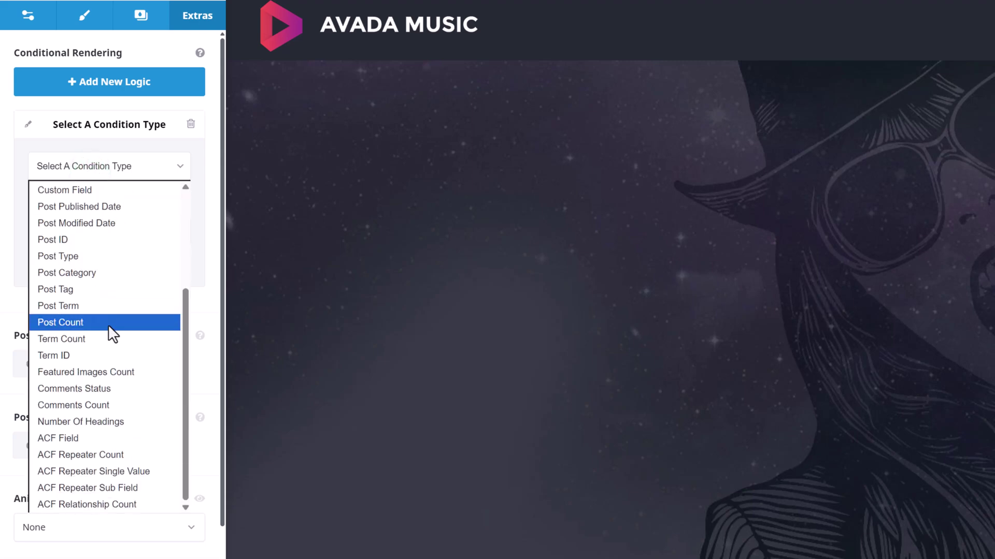
left_click(96, 439)
left_click(63, 196)
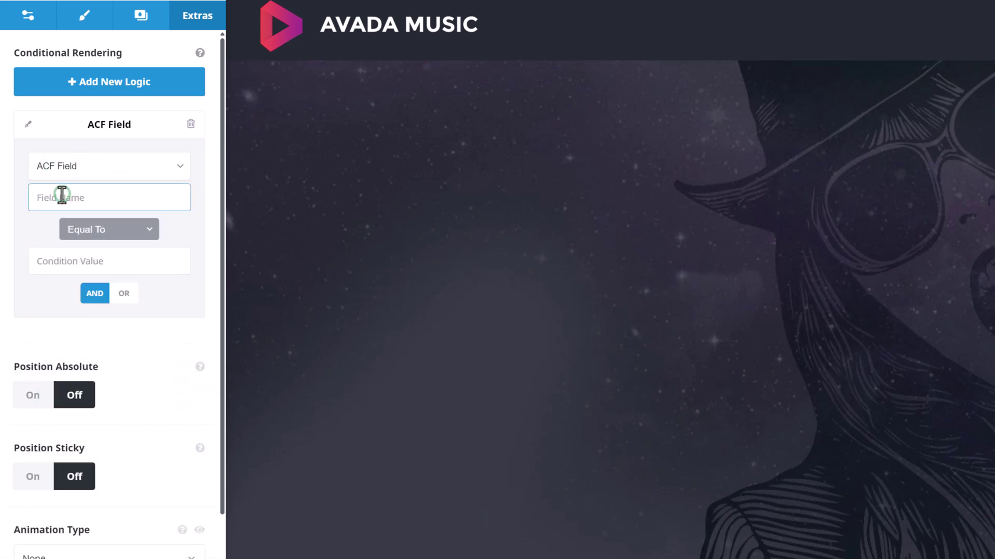
type("turn_banner_on_off")
type("awb_acfop_")
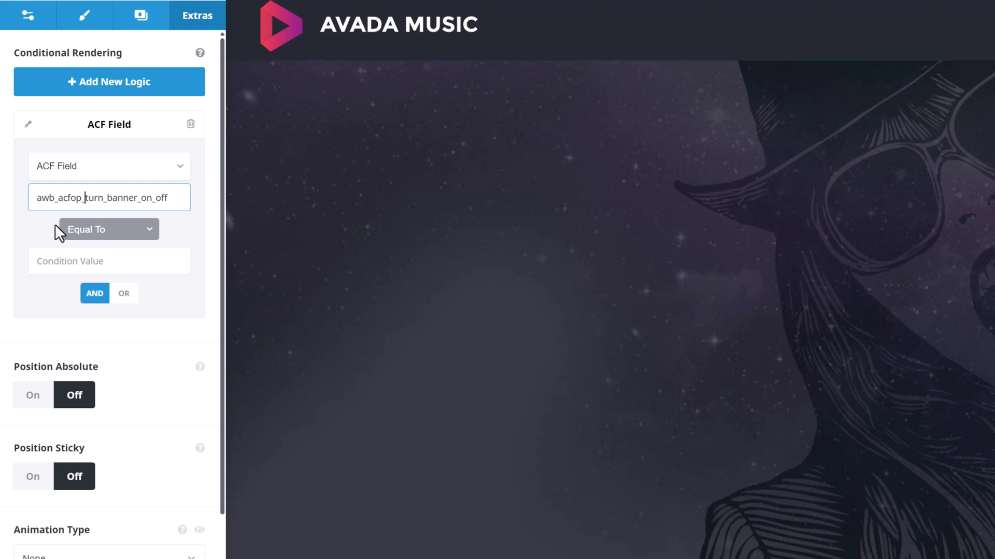
left_click(42, 261)
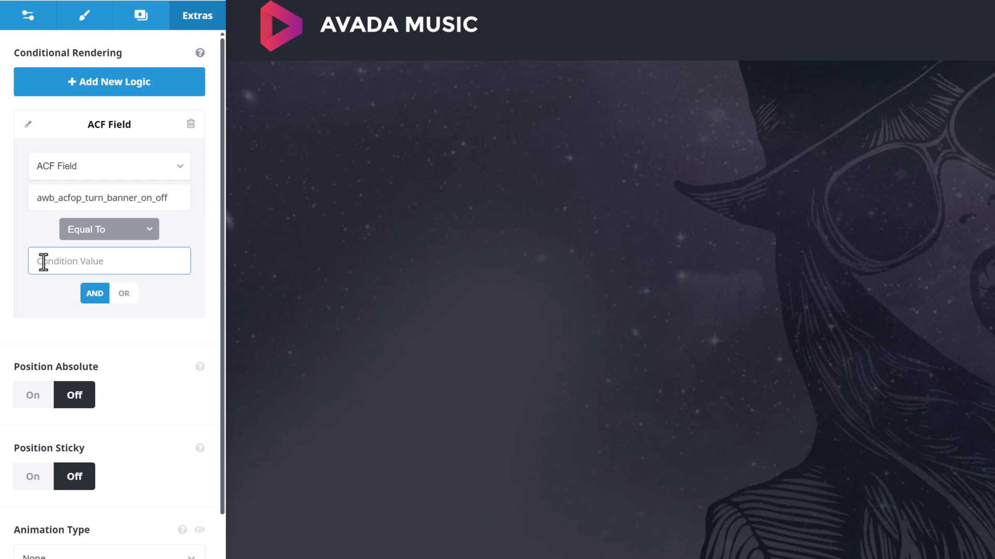
type("on")
left_click(54, 327)
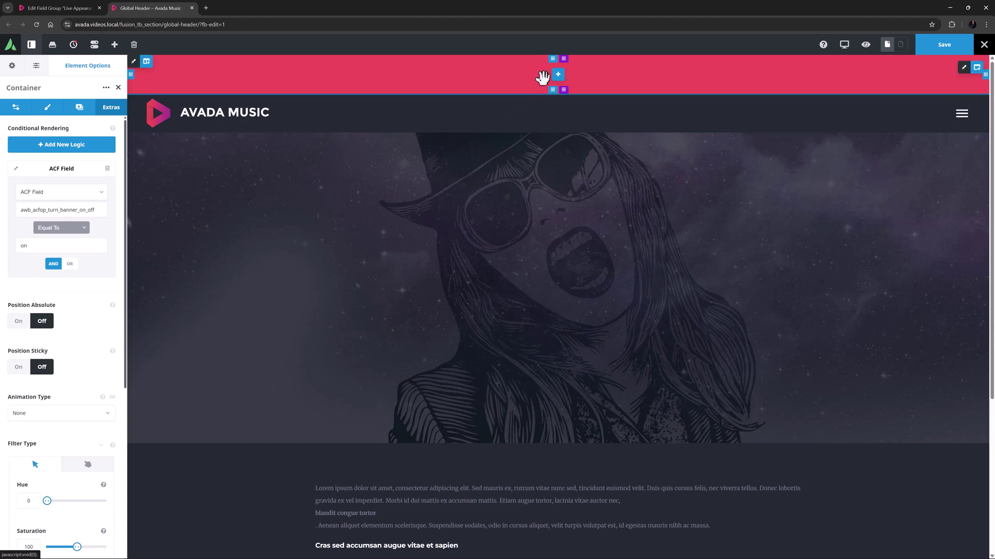
Add a Title element to the red header bar and make it a marquee
left_click(560, 75)
left_click(208, 350)
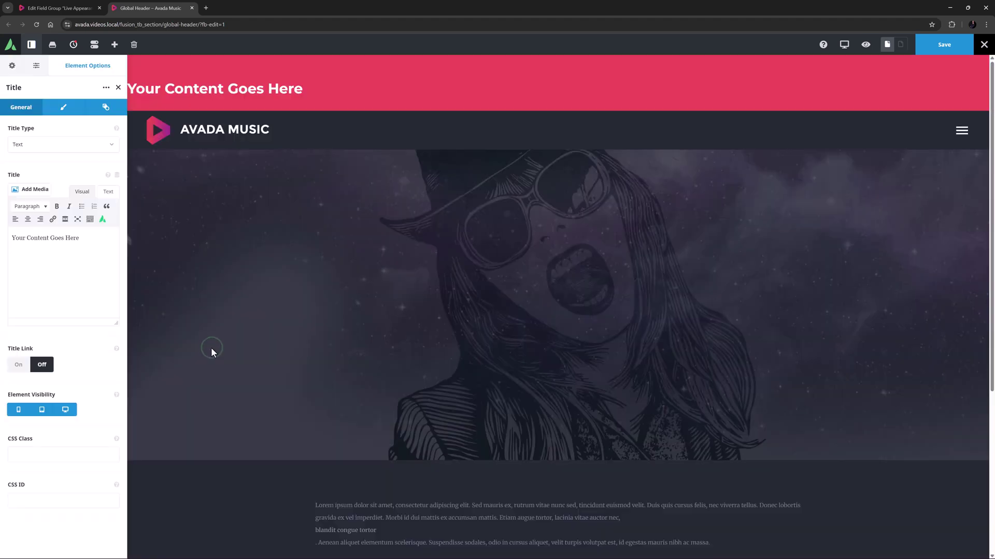
left_click(60, 145)
left_click(42, 176)
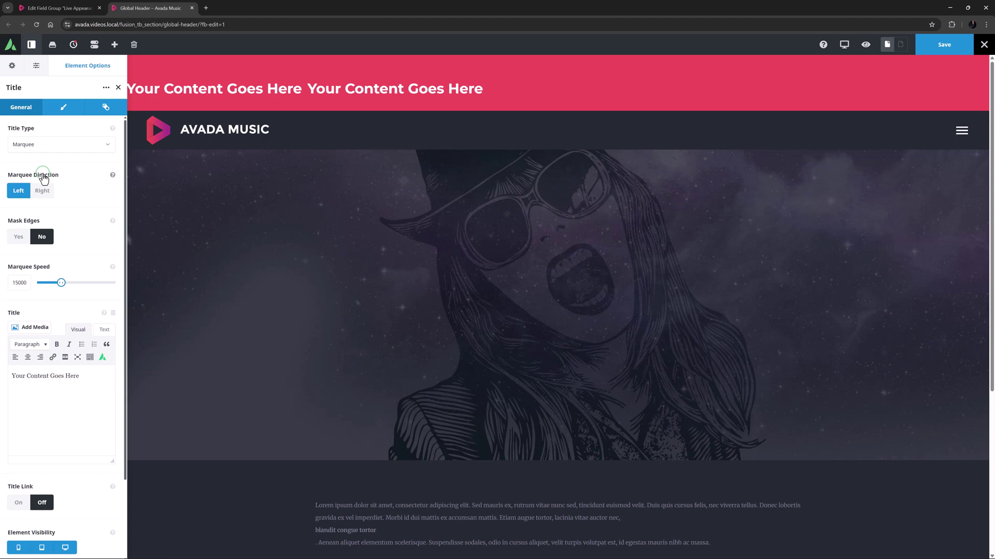
Render the title as a DIV with Montserrat 16px typography and Color 1
left_click(63, 107)
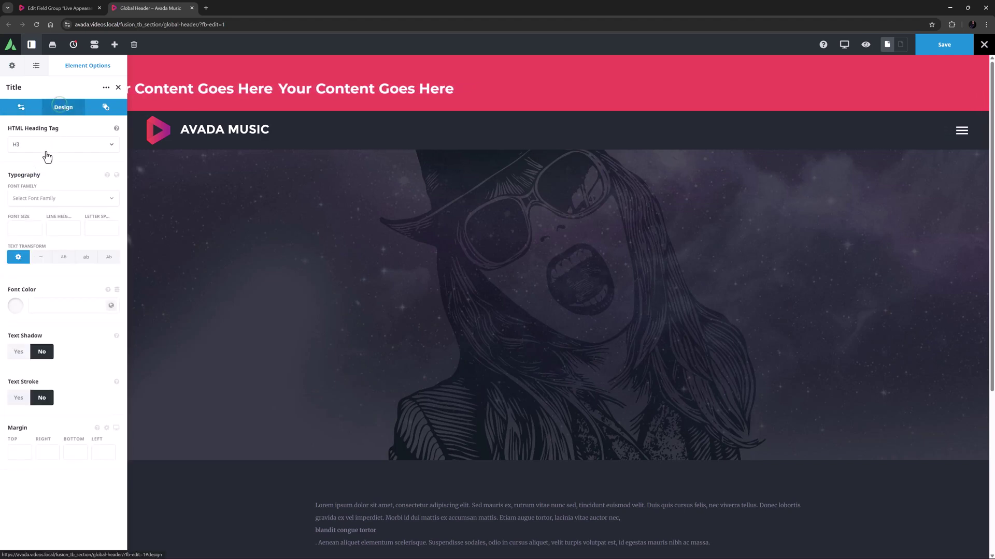
left_click(46, 150)
scroll(43, 209, "down", 2)
left_click(33, 199)
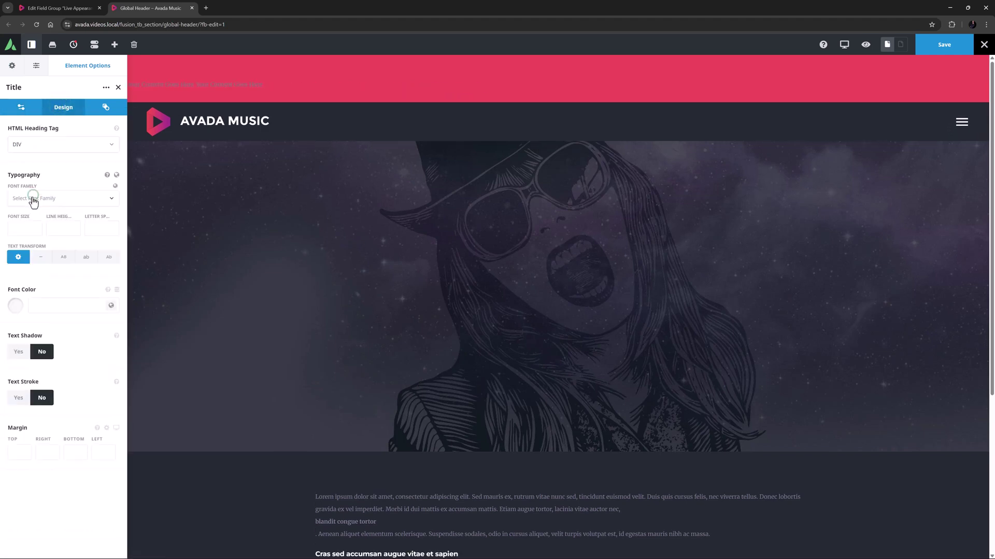
left_click(116, 176)
left_click(47, 236)
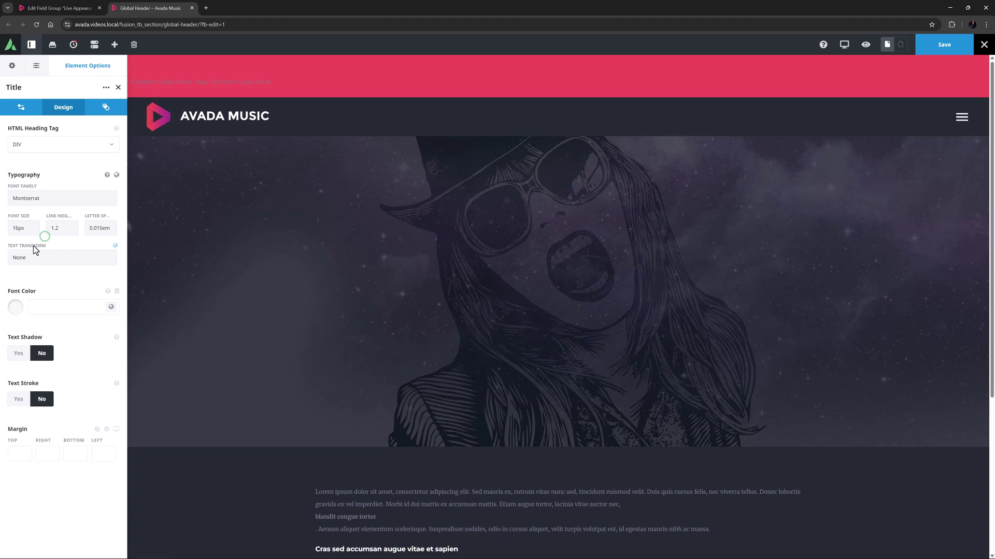
left_click(111, 306)
left_click(18, 340)
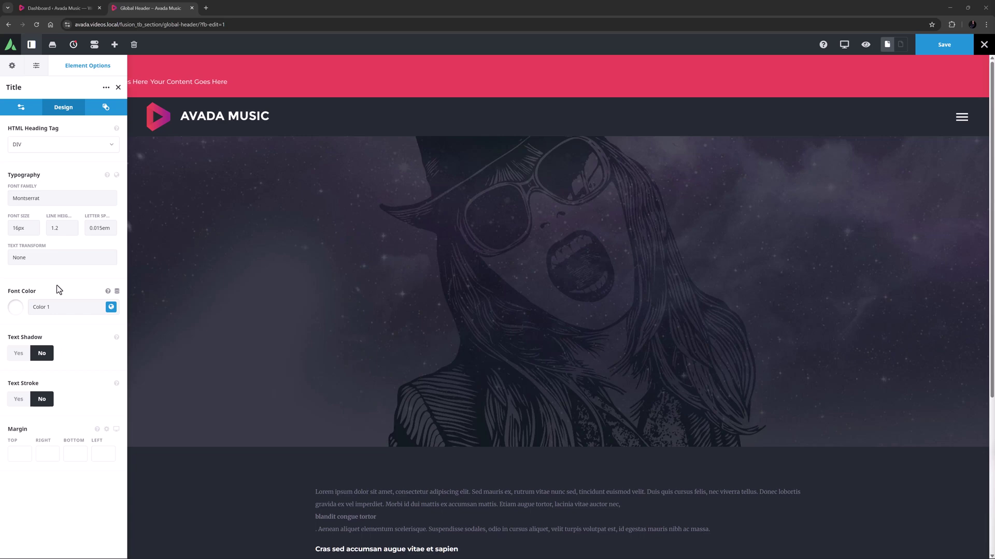
Set the title's top and bottom margins to 0px
left_click(8, 459)
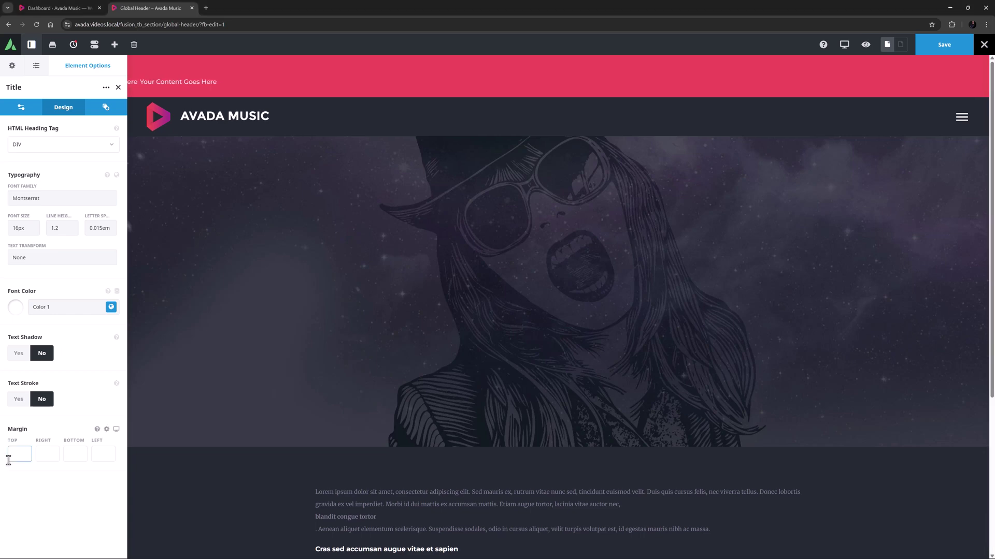
type("0px")
key("Tab")
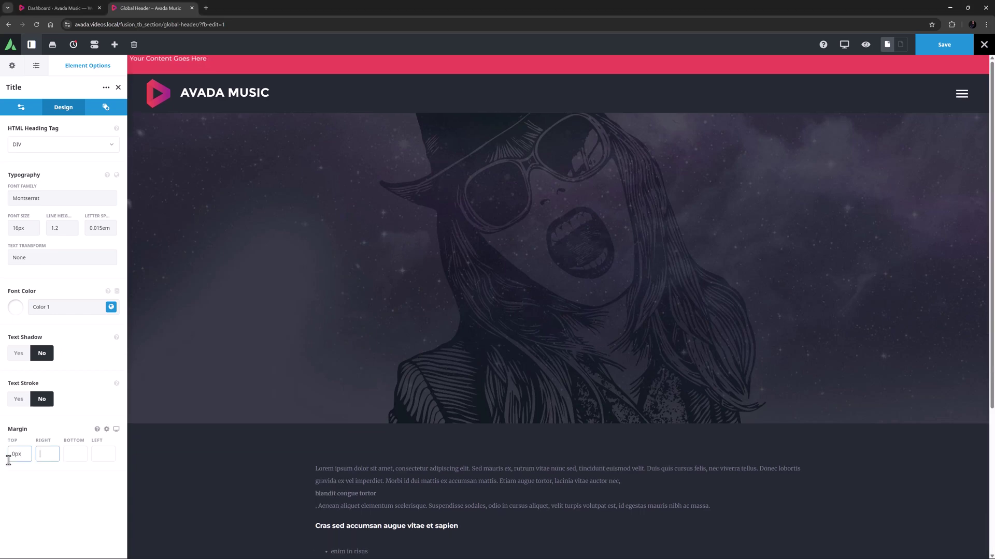
key("Tab")
type("0px")
key("Tab")
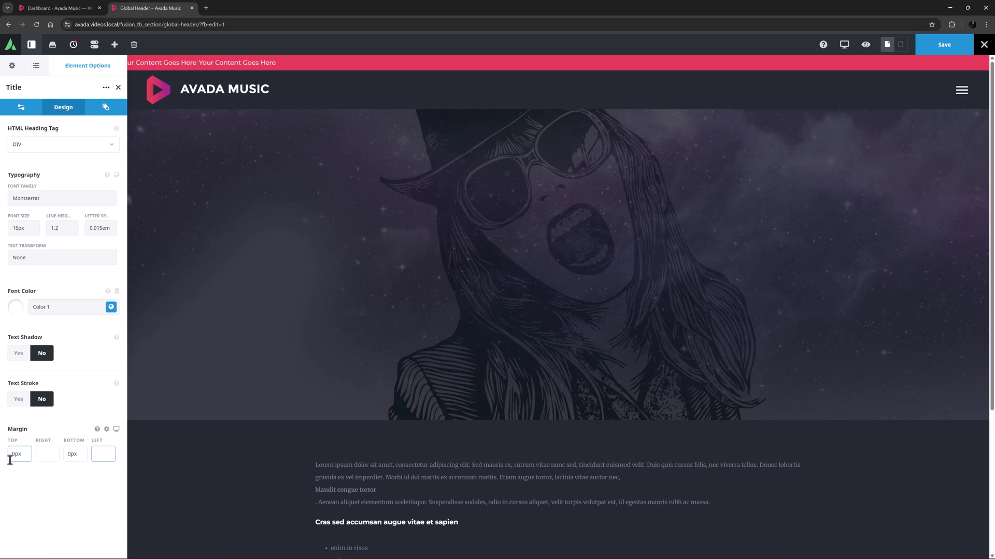
Feed the title from ACF Repeater Single Value: awb_acfop_locations, sub field location_details
left_click(25, 112)
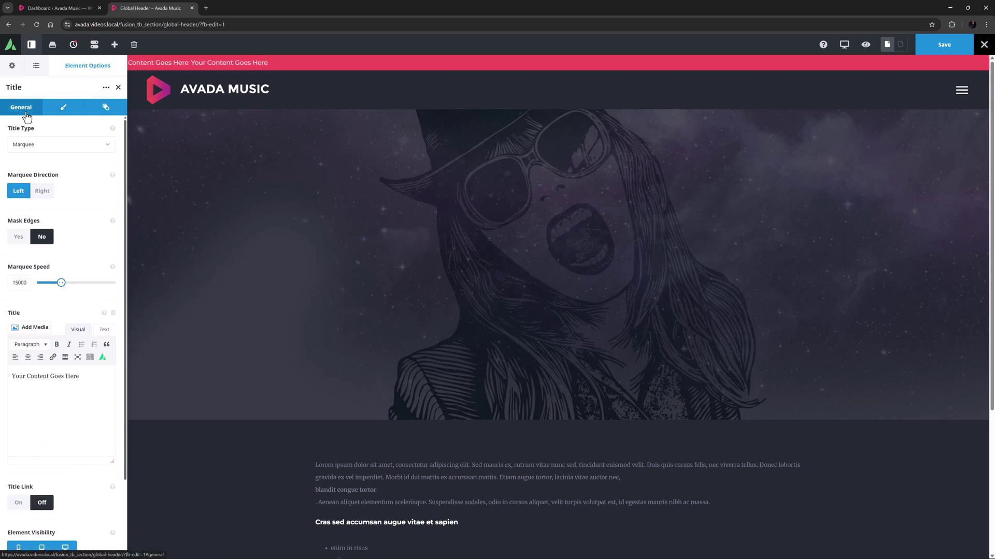
left_click(113, 314)
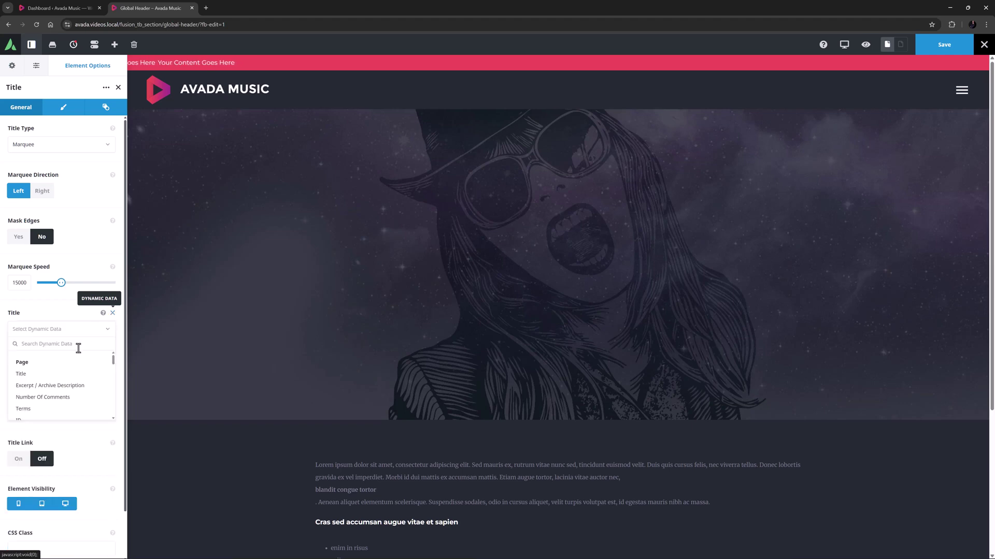
scroll(97, 386, "down", 1)
scroll(97, 385, "down", 5)
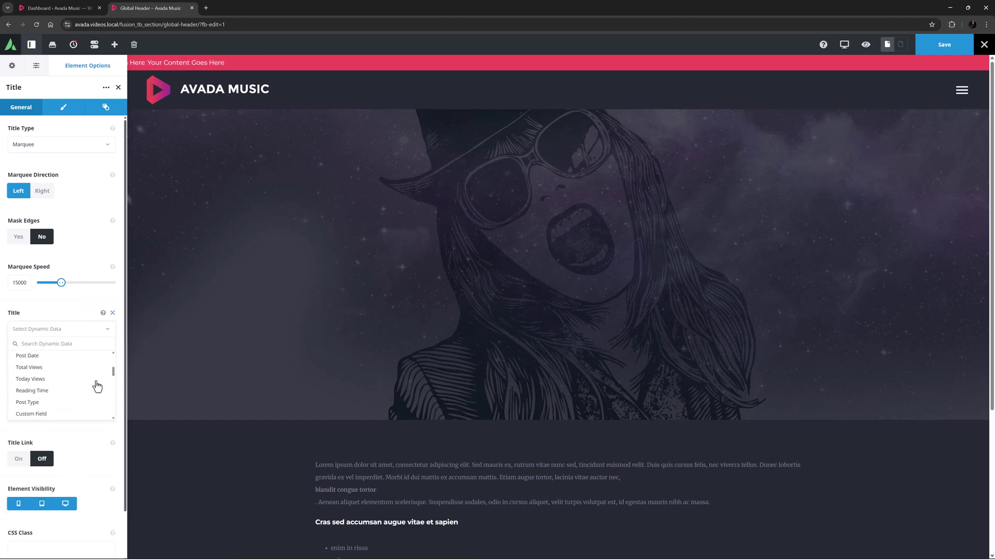
scroll(98, 388, "down", 3)
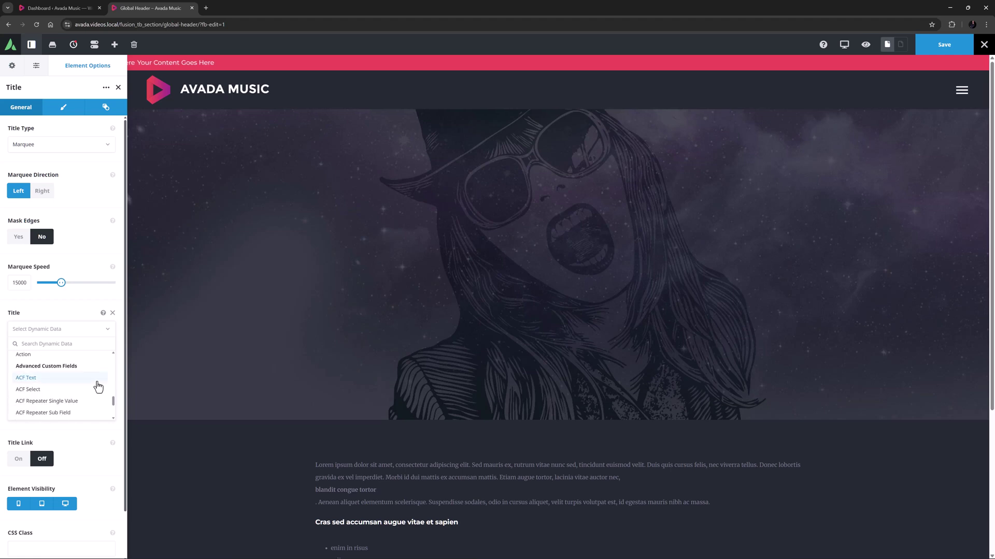
left_click(72, 402)
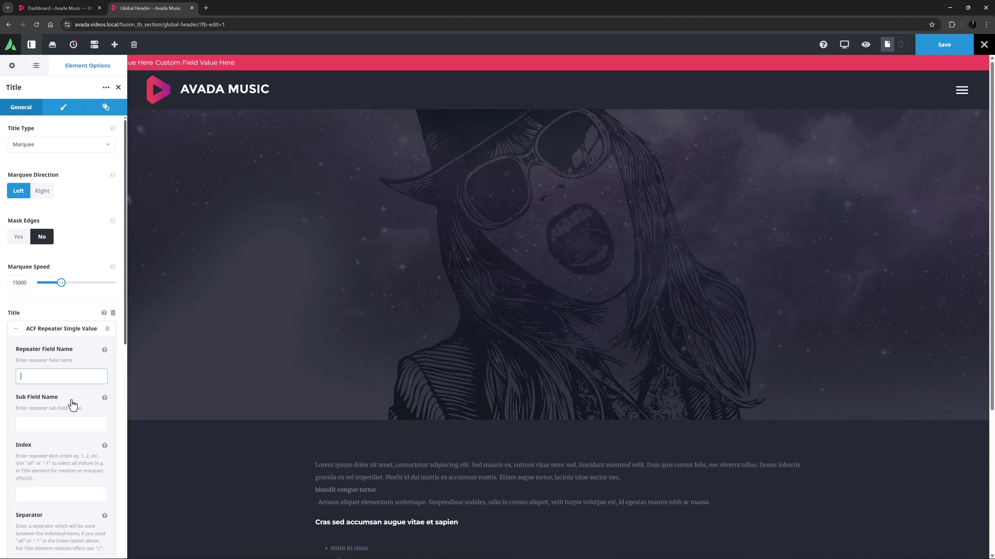
type("awb_acfop_locations")
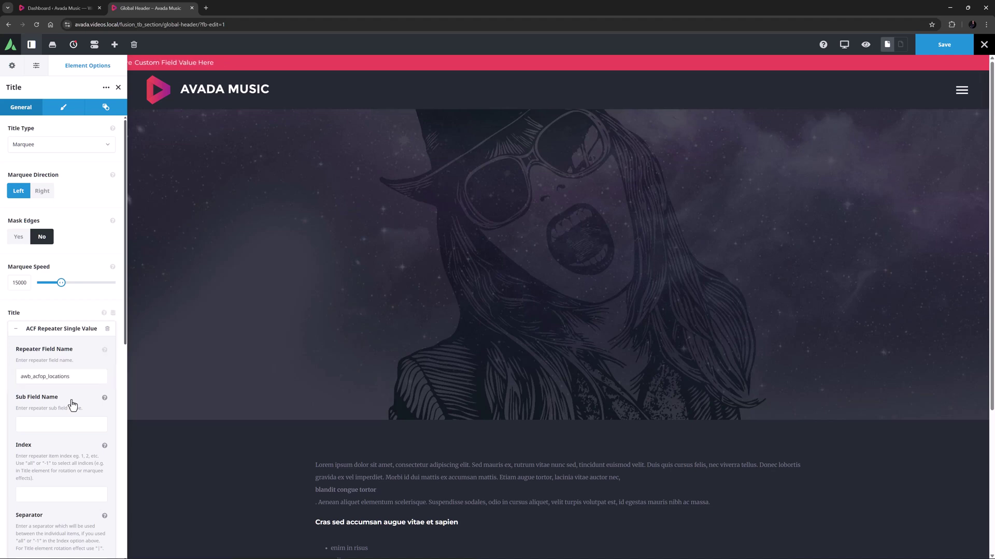
left_click(70, 419)
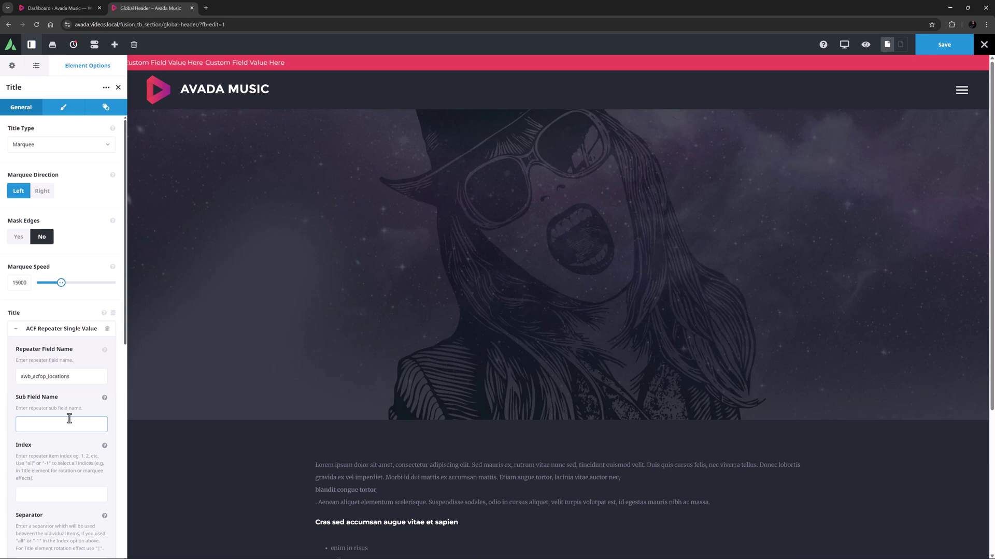
type("location_details")
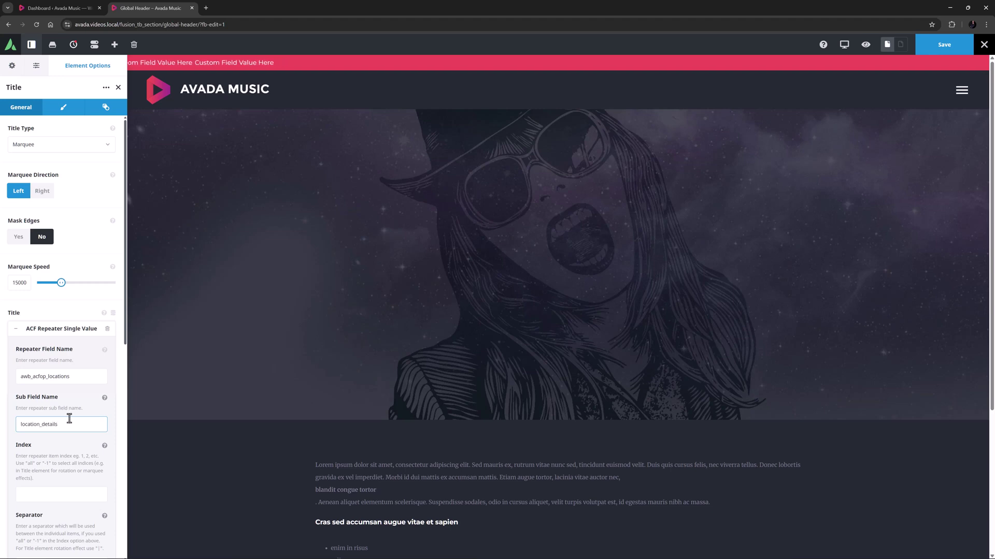
Set index to all, separator at end to Yes, and prefix 'UPCOMING APPEARANCES:'
scroll(70, 418, "down", 4)
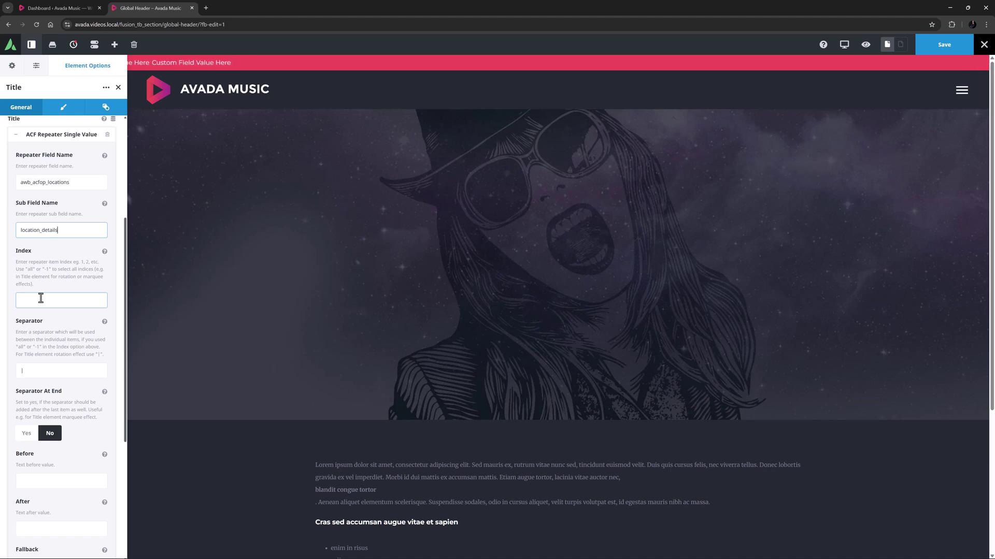
left_click(41, 298)
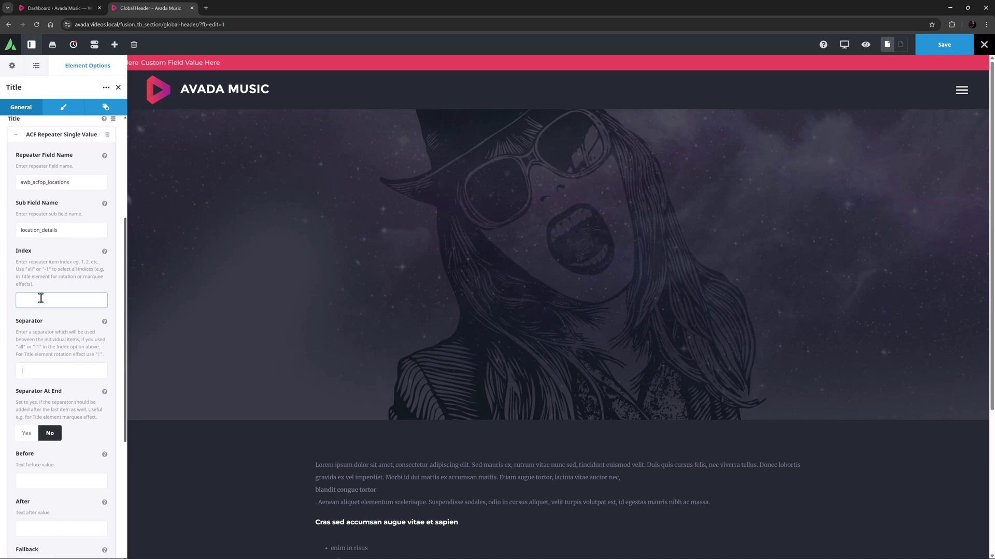
type("all")
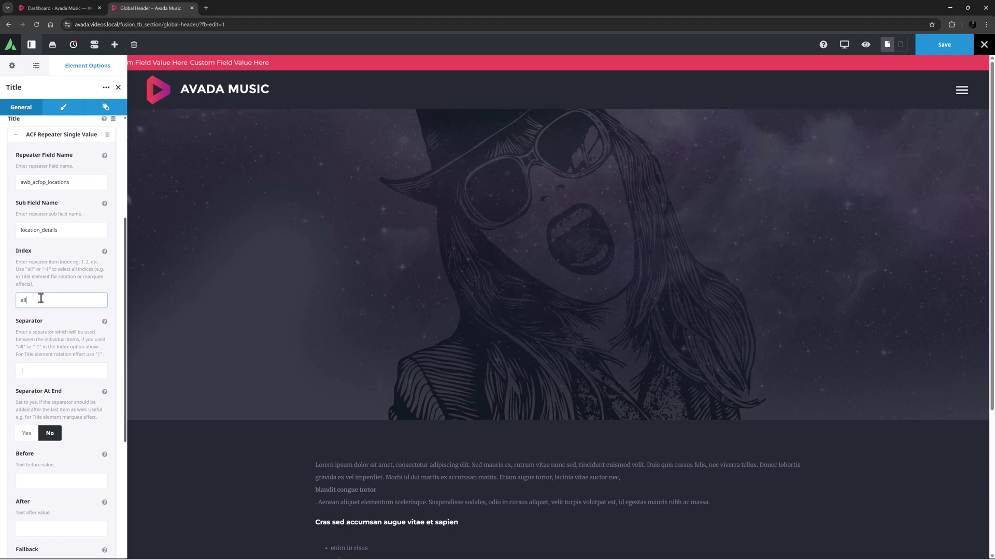
left_click(29, 435)
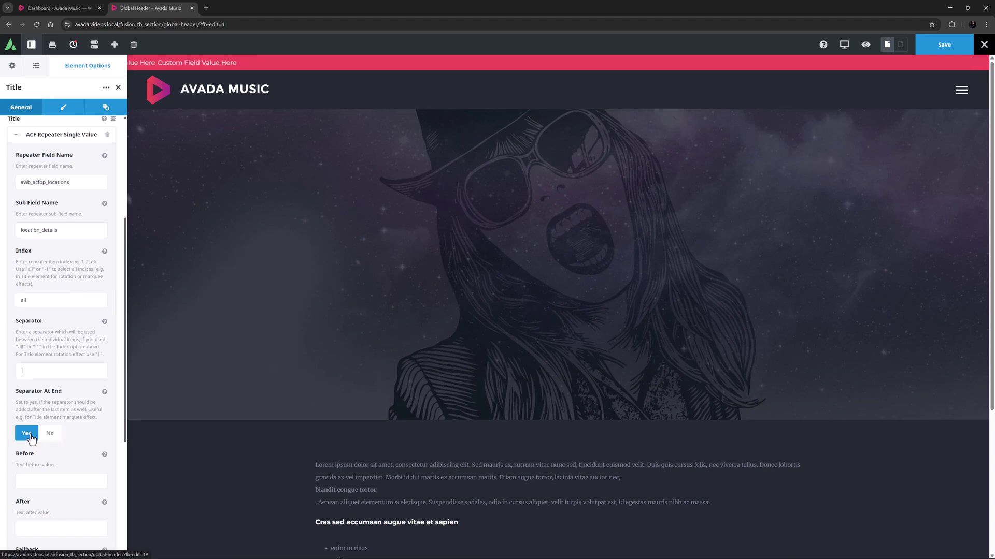
left_click(24, 483)
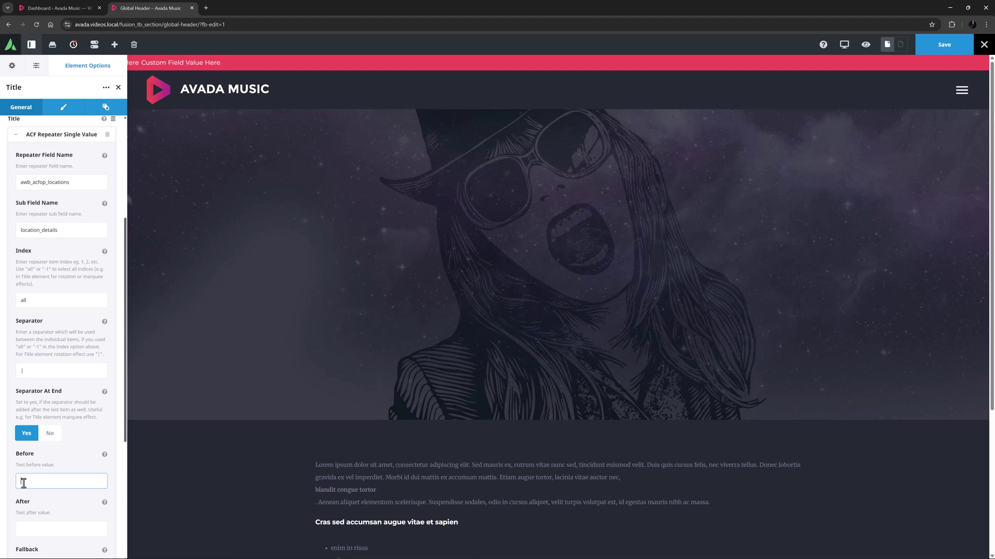
type("UPCOMING APPEARANCES:")
scroll(29, 496, "down", 2)
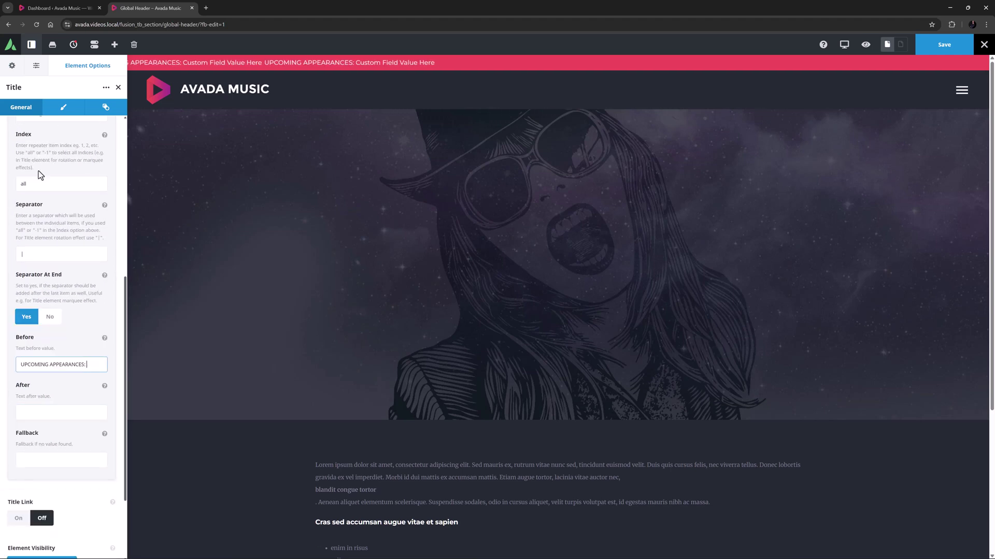
scroll(38, 171, "up", 5)
double_click(17, 284)
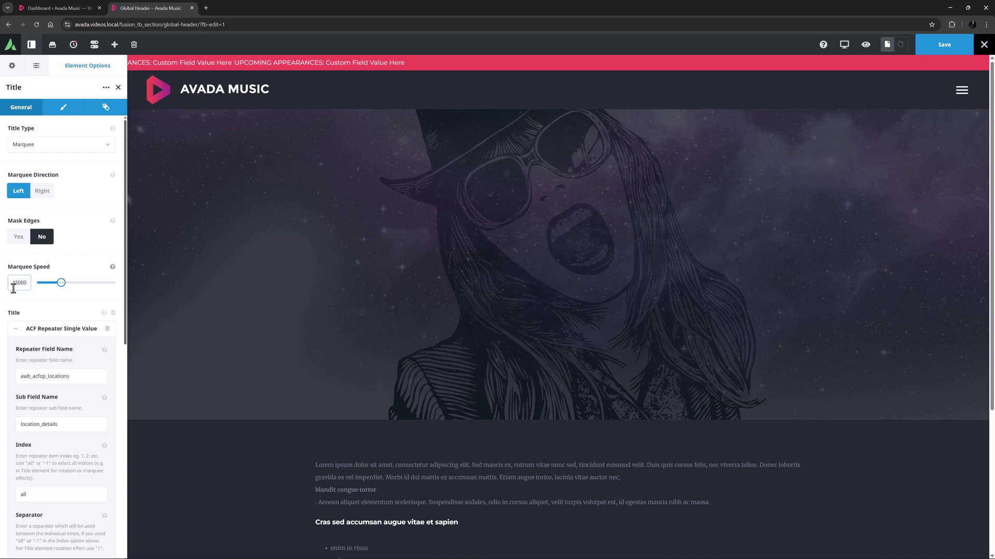
Set marquee speed to 25000, save the header, and open the front-end page in a new tab
type("25000")
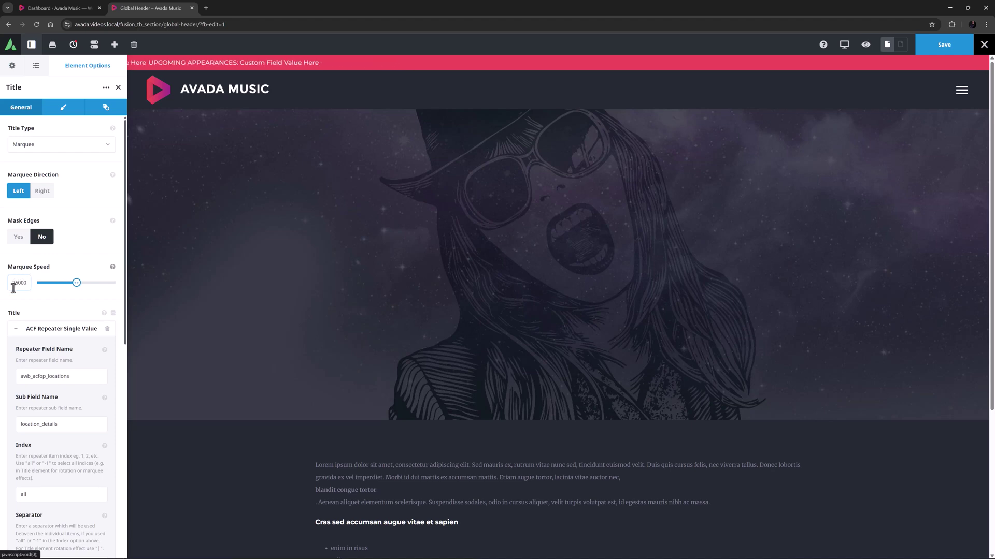
left_click(961, 46)
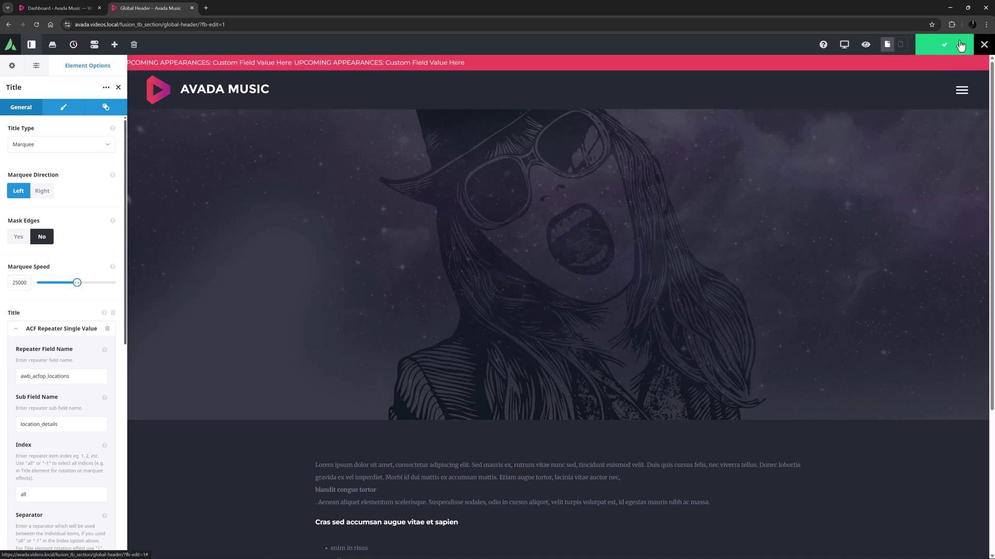
mouse_move(982, 46)
right_click(968, 61)
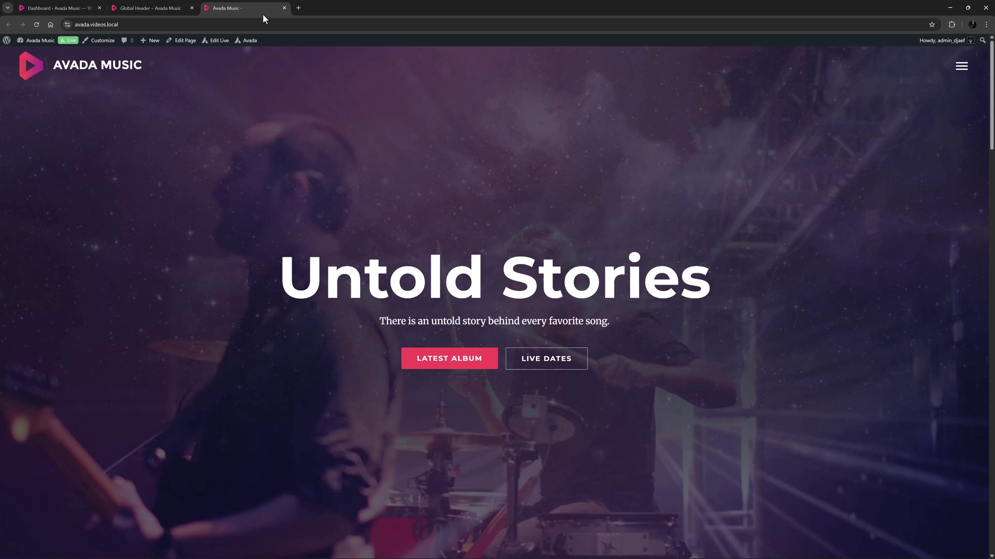
On the Live Appearances options page, set the banner to on, add a location row, and update
left_click(41, 3)
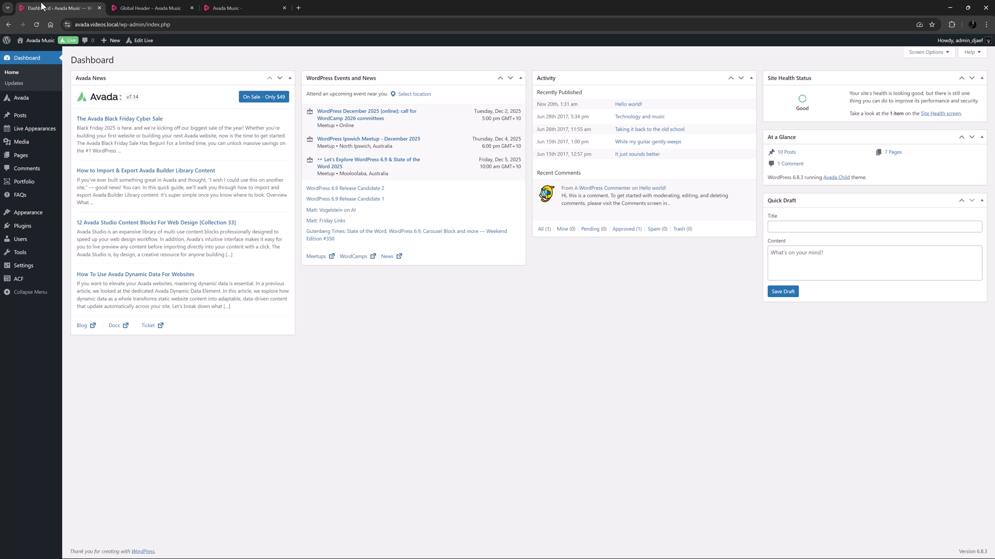
left_click(17, 134)
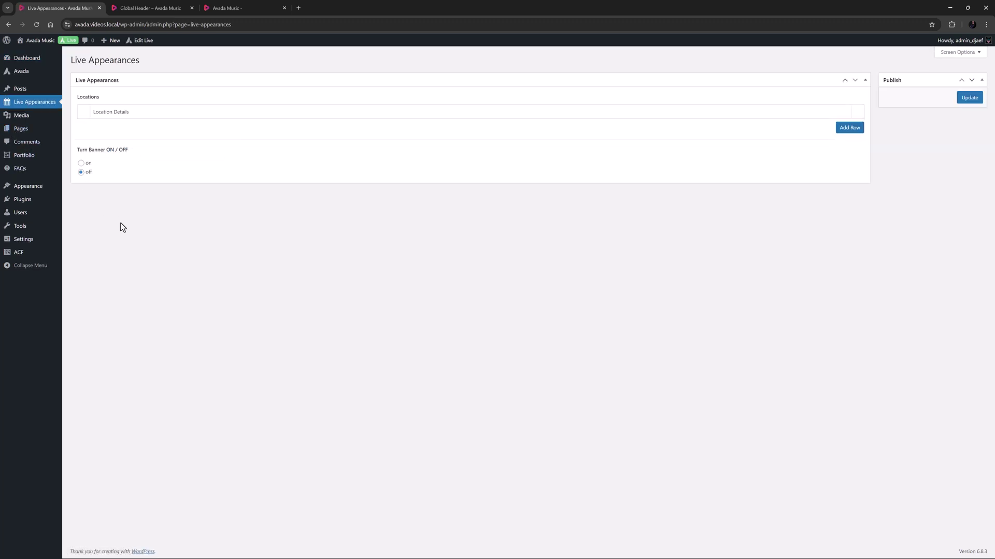
left_click(81, 163)
left_click(852, 130)
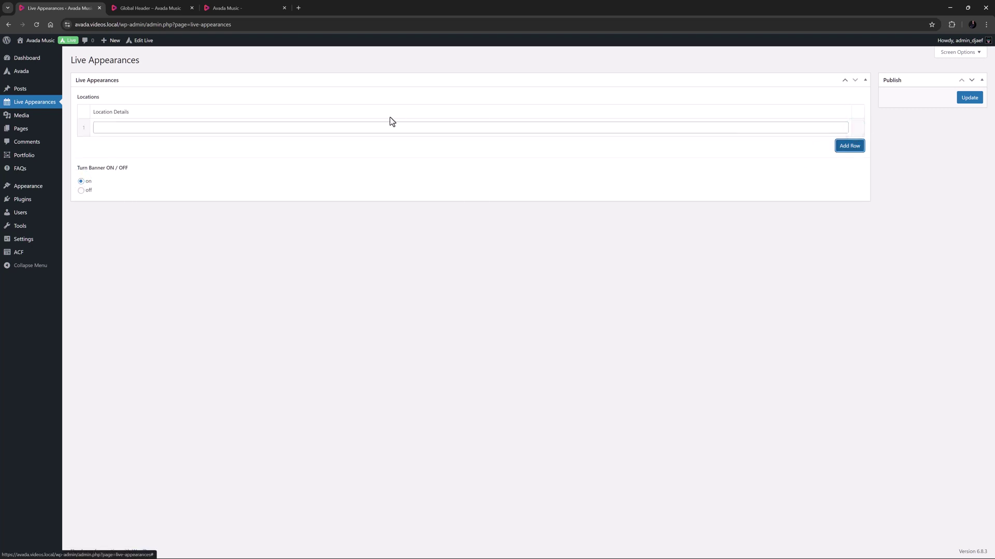
left_click(231, 128)
type("Tower Records, 234 Queen St - 11/26/2025 @ 10am")
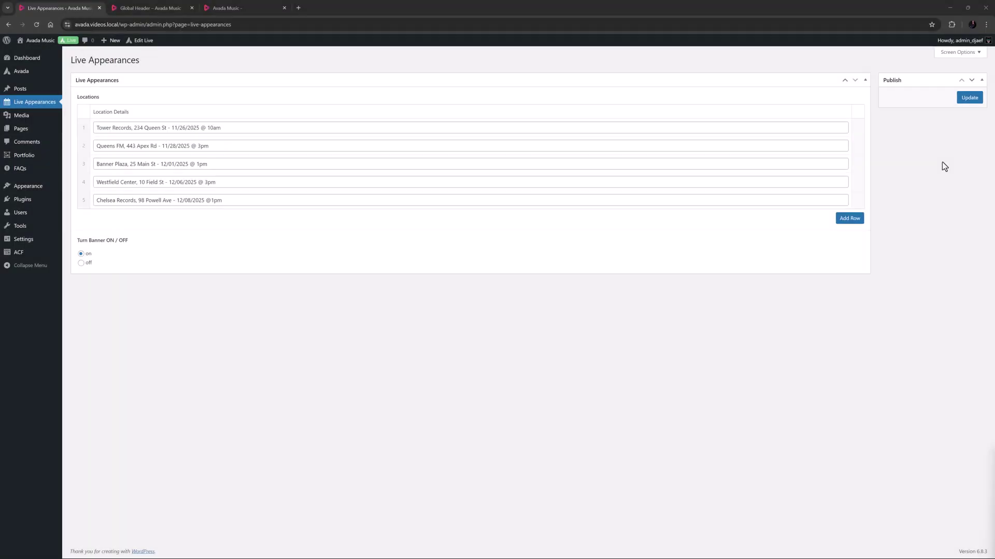
left_click(969, 97)
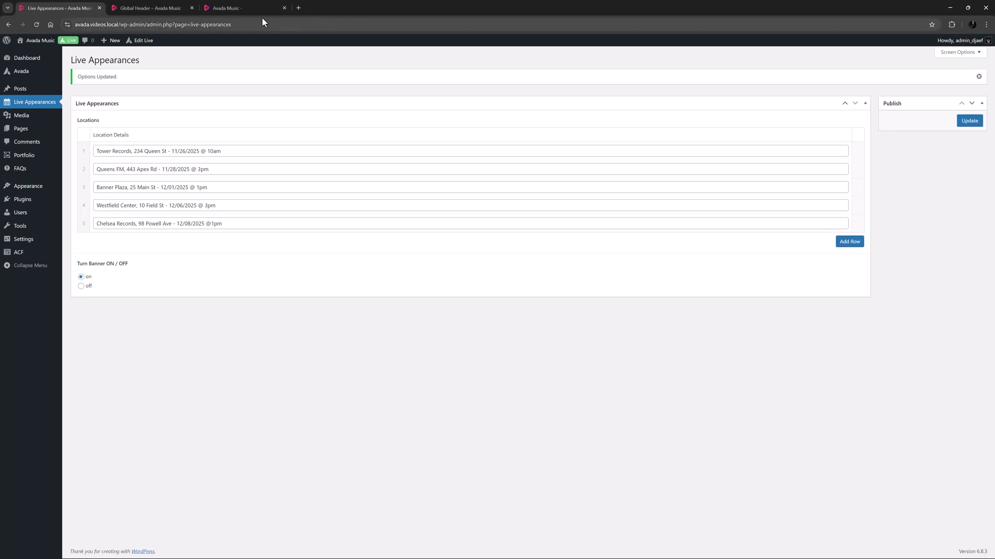
Reload the Avada Music homepage to show the UPCOMING APPEARANCES marquee banner
left_click(244, 4)
key("ctrl+r")
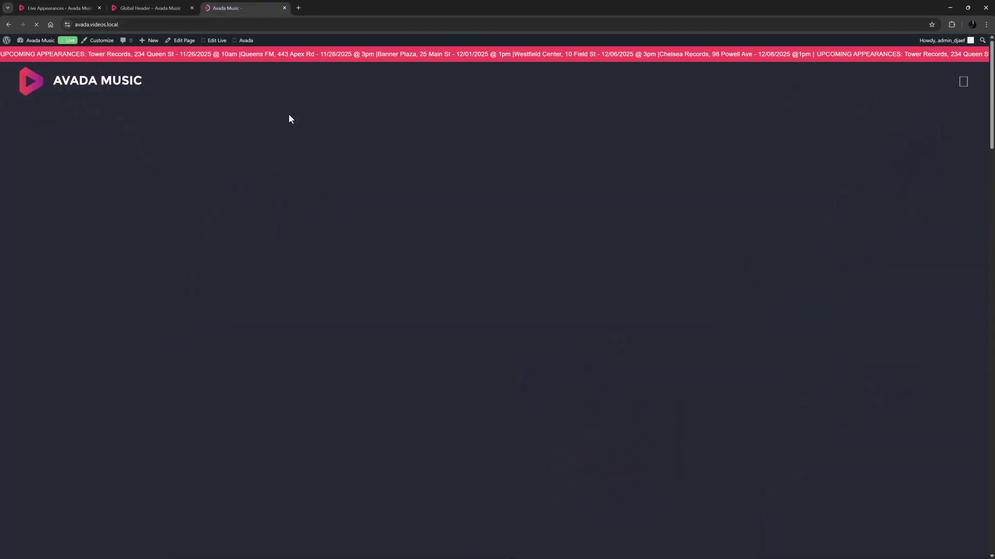